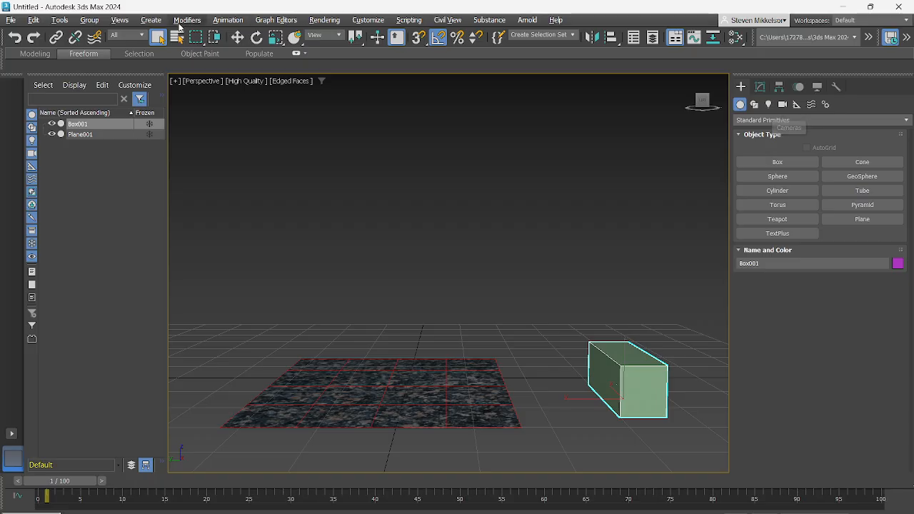
- Create a Standard Omni light just behind the rear edge of the granite plane
{"action": "left_click", "coordinate": [150, 20]}
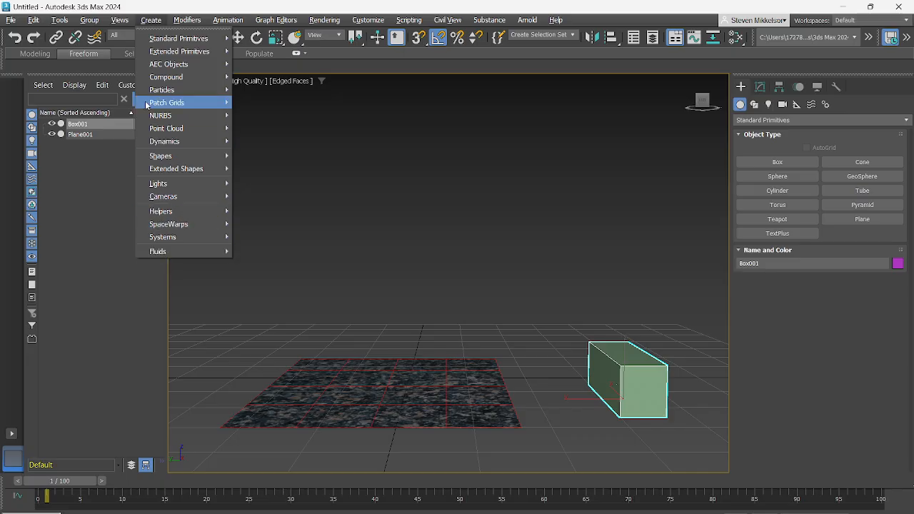
{"action": "left_click", "coordinate": [147, 20]}
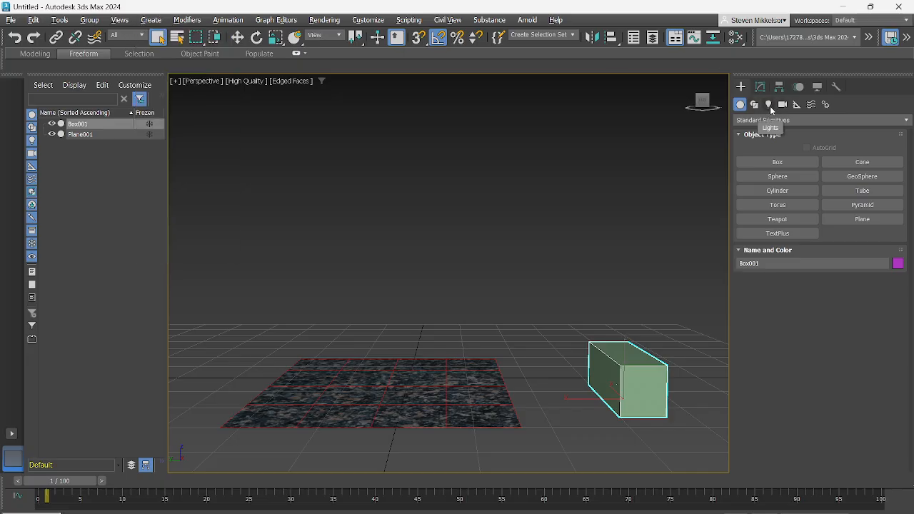
{"action": "left_click", "coordinate": [770, 106]}
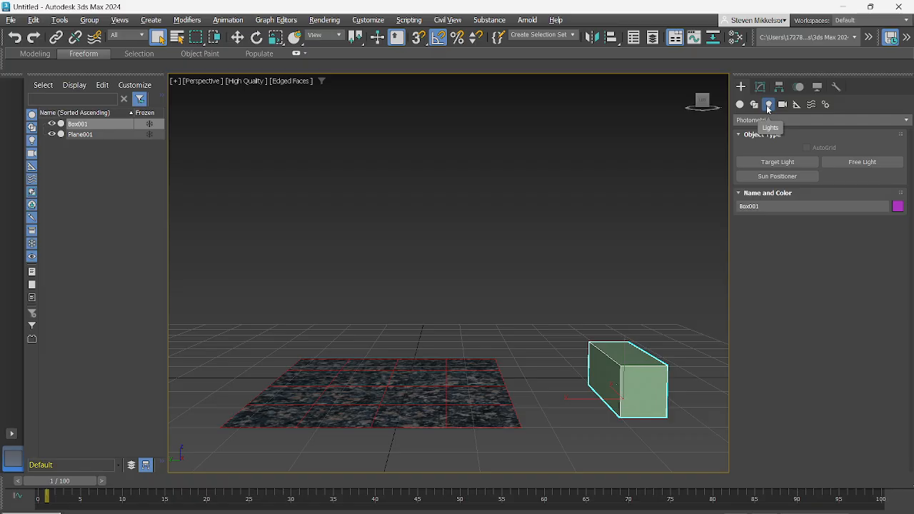
{"action": "left_click", "coordinate": [816, 118]}
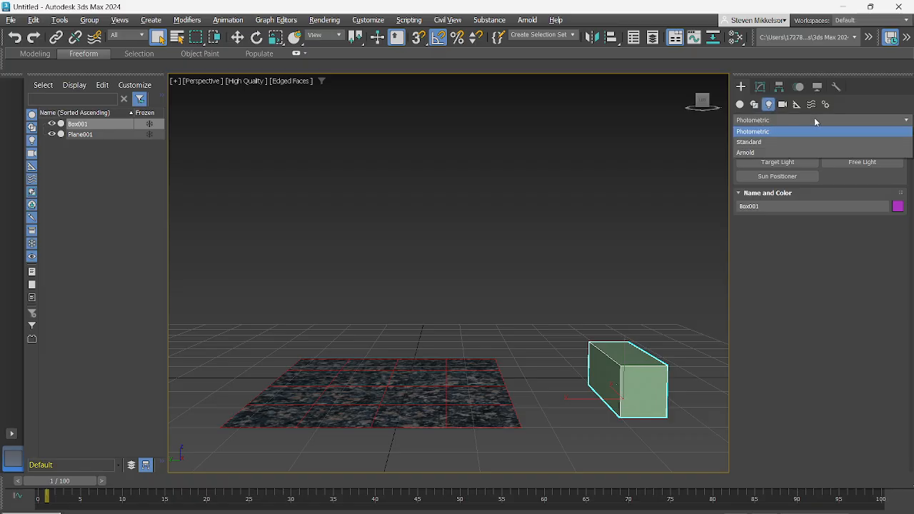
{"action": "left_click", "coordinate": [778, 133]}
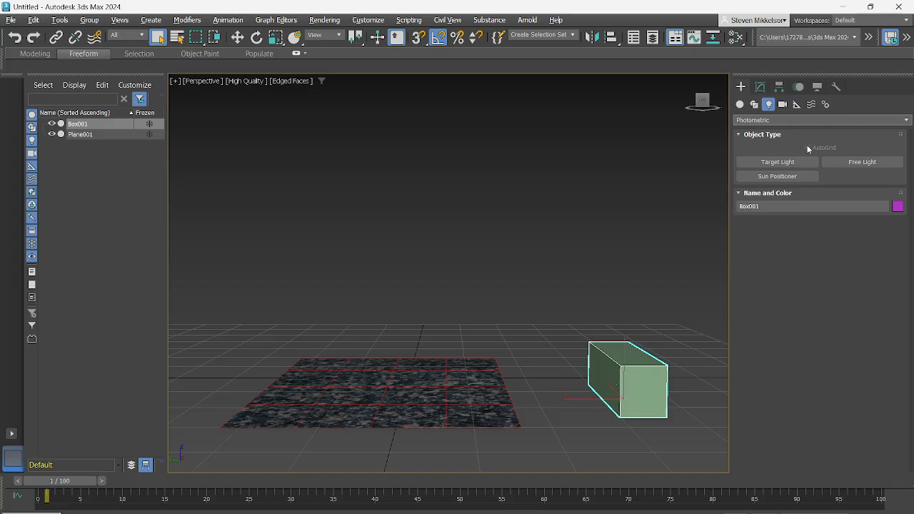
{"action": "left_click", "coordinate": [770, 119]}
{"action": "left_click", "coordinate": [761, 144]}
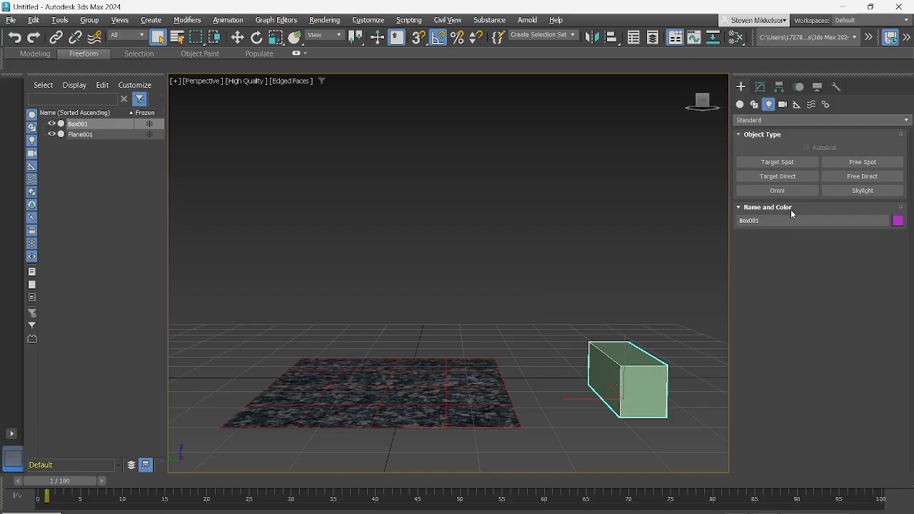
{"action": "left_click", "coordinate": [786, 191]}
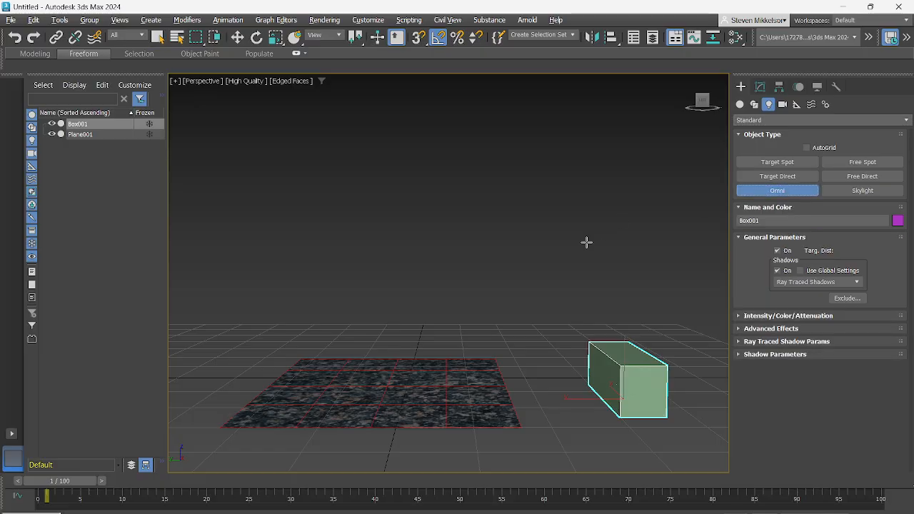
{"action": "left_click", "coordinate": [364, 343]}
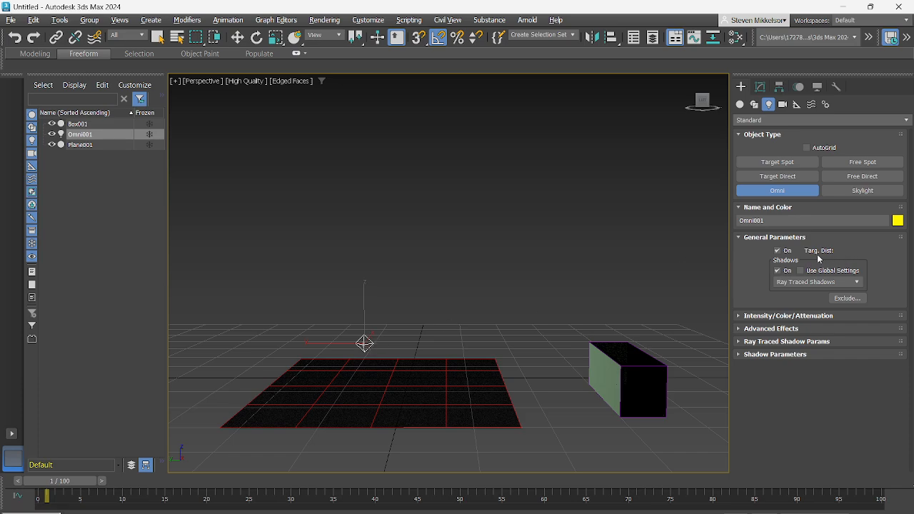
- Examine the Omni light's available shadow types and its intensity, color and attenuation settings, and end light creation
{"action": "left_click", "coordinate": [858, 285]}
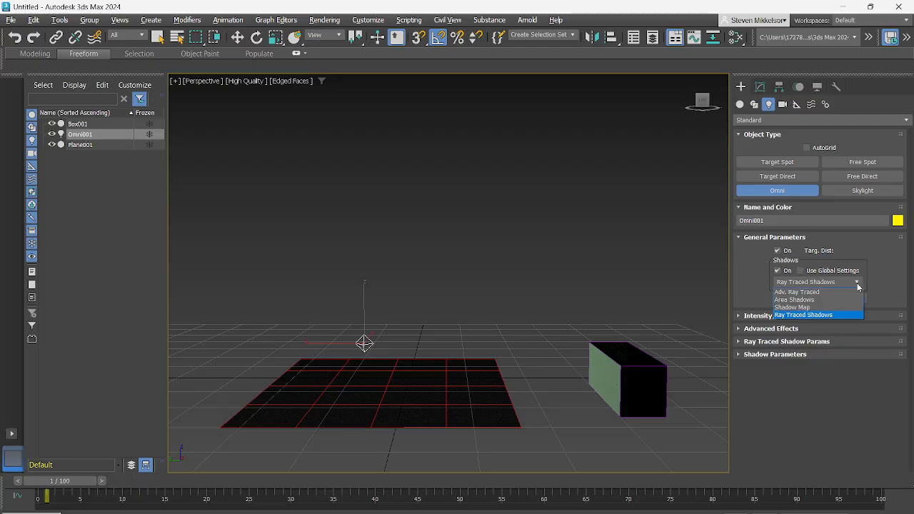
{"action": "left_click", "coordinate": [858, 284]}
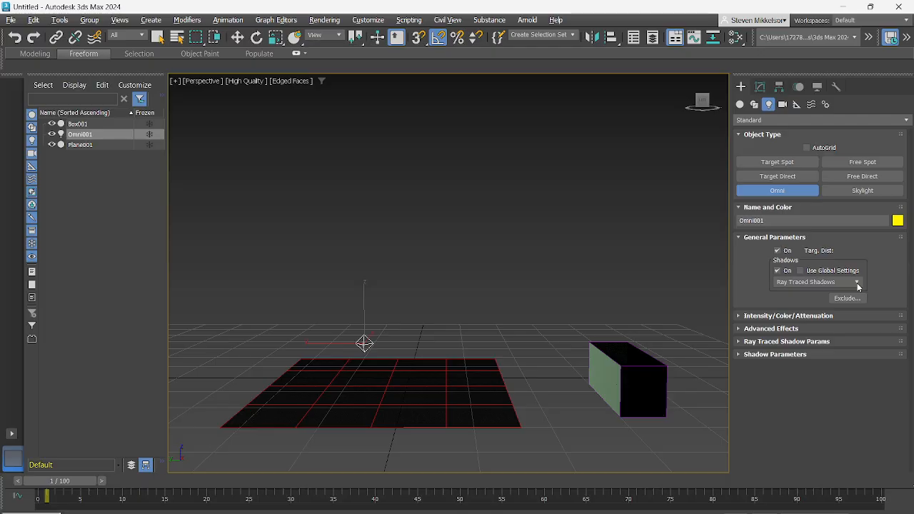
{"action": "left_click", "coordinate": [739, 317]}
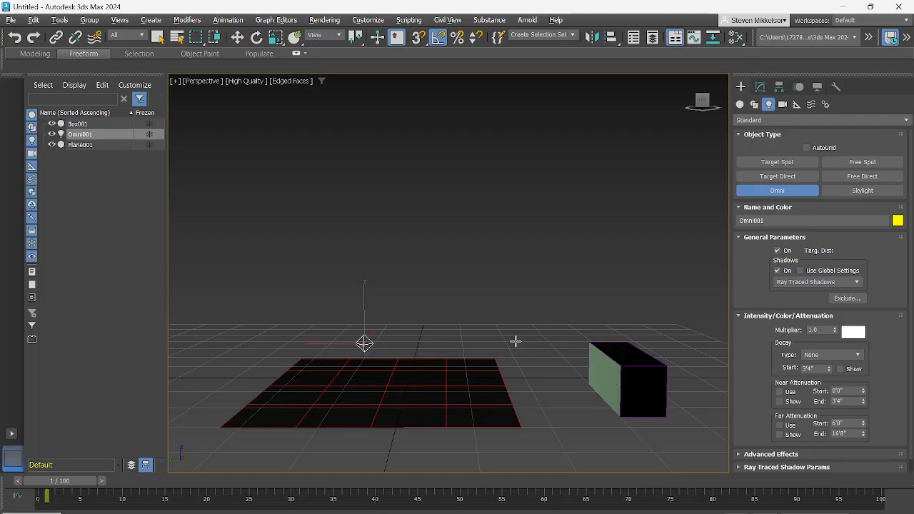
{"action": "right_click", "coordinate": [581, 353]}
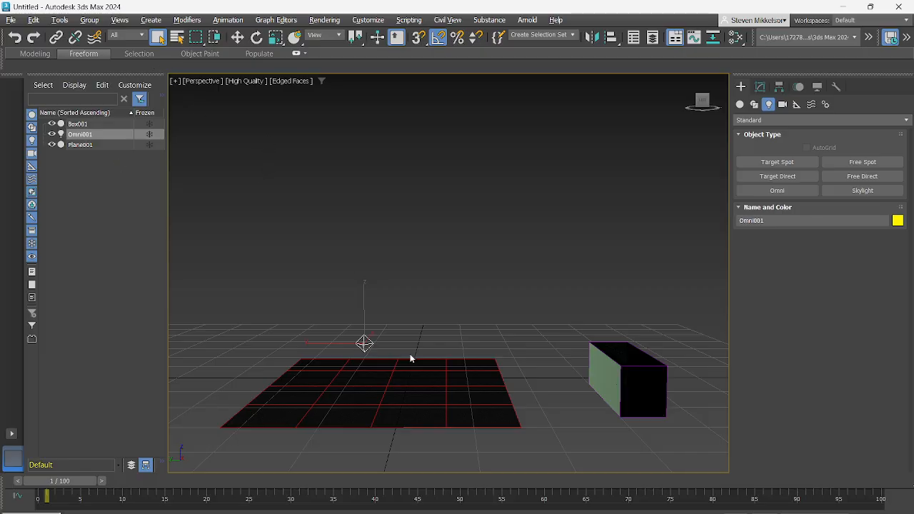
- Move the Omni light forward over the granite plane and raise it above the surface
{"action": "scroll", "coordinate": [408, 353], "scroll_direction": "up", "scroll_amount": 4}
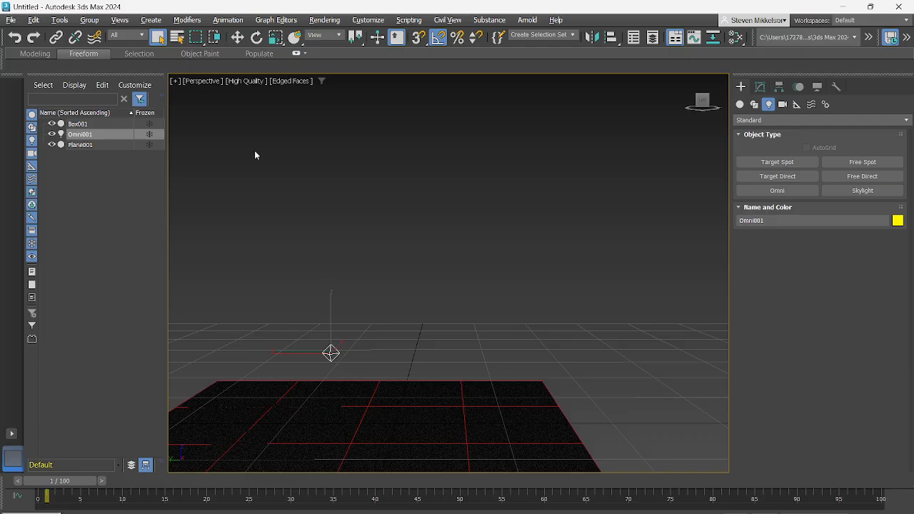
{"action": "key", "text": "w"}
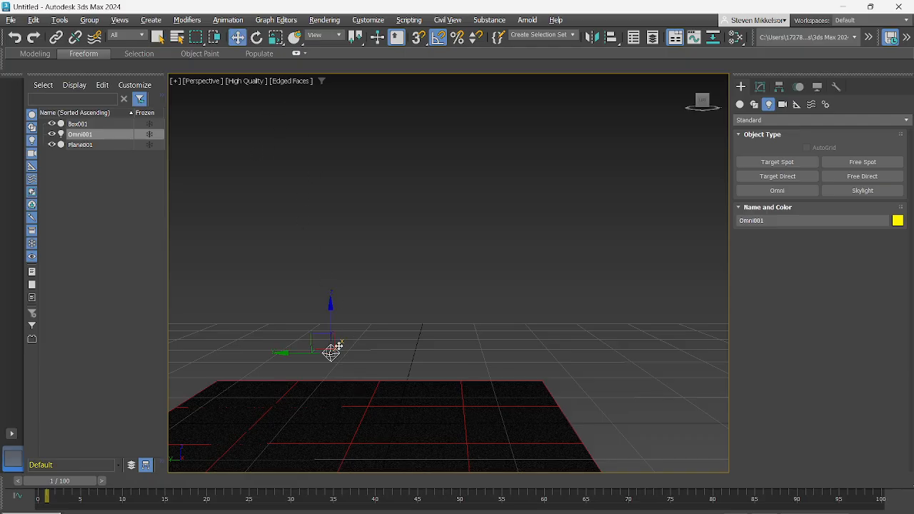
{"action": "left_click_drag", "start_coordinate": [337, 348], "coordinate": [333, 434]}
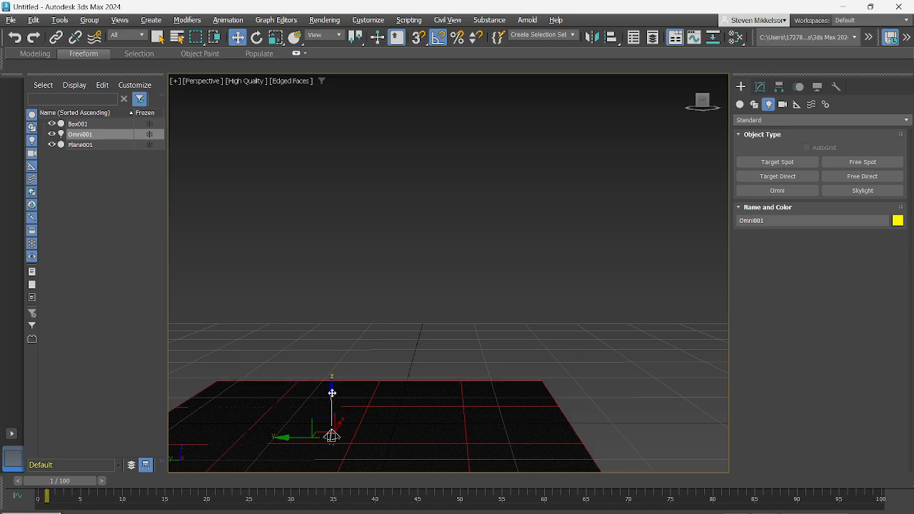
{"action": "left_click_drag", "start_coordinate": [332, 392], "coordinate": [339, 295]}
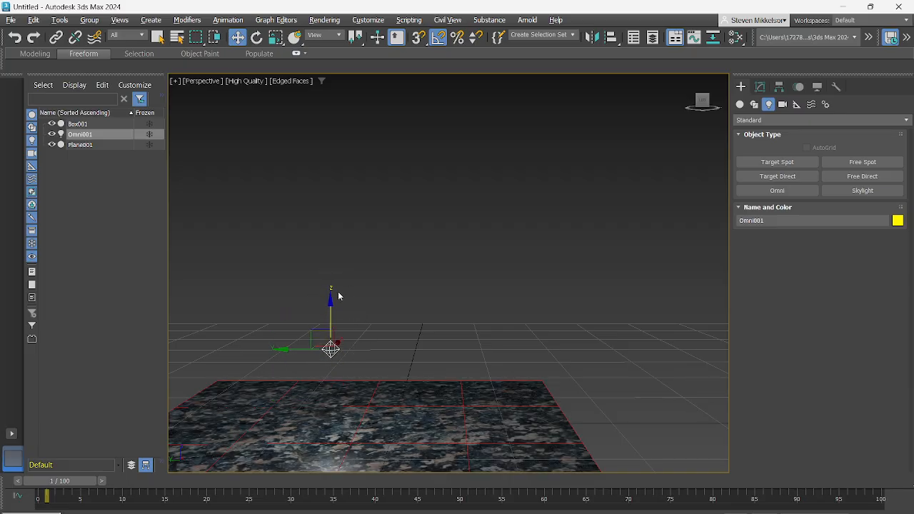
- Switch the viewport rendering to Standard for comparison and return it to High Quality
{"action": "left_click", "coordinate": [252, 84]}
{"action": "left_click", "coordinate": [250, 120]}
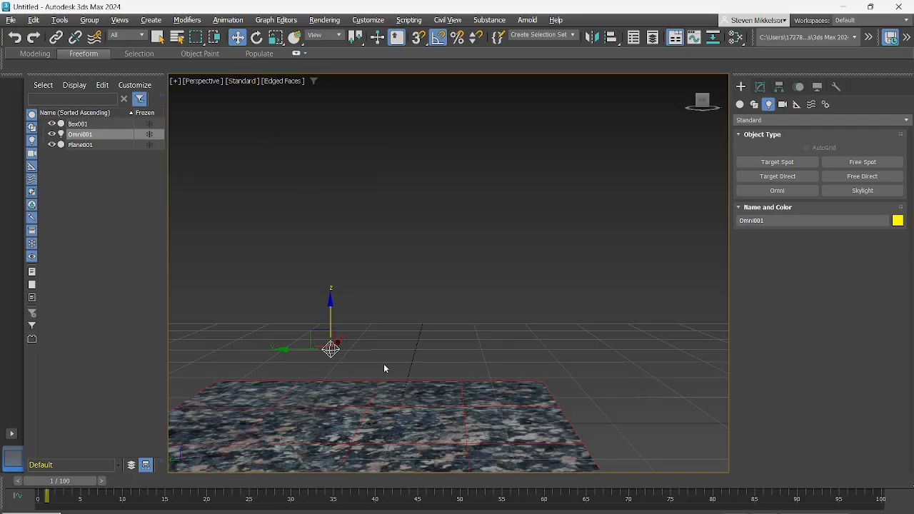
{"action": "left_click", "coordinate": [286, 83]}
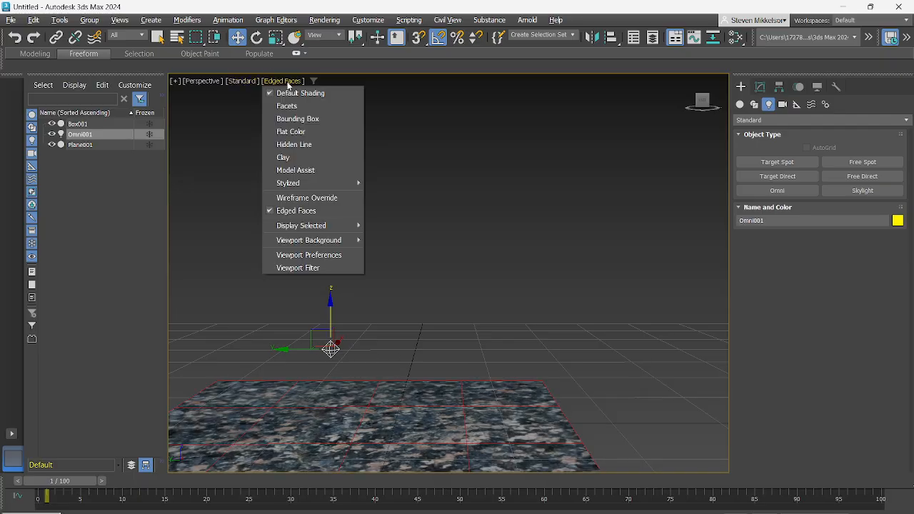
{"action": "left_click", "coordinate": [288, 83]}
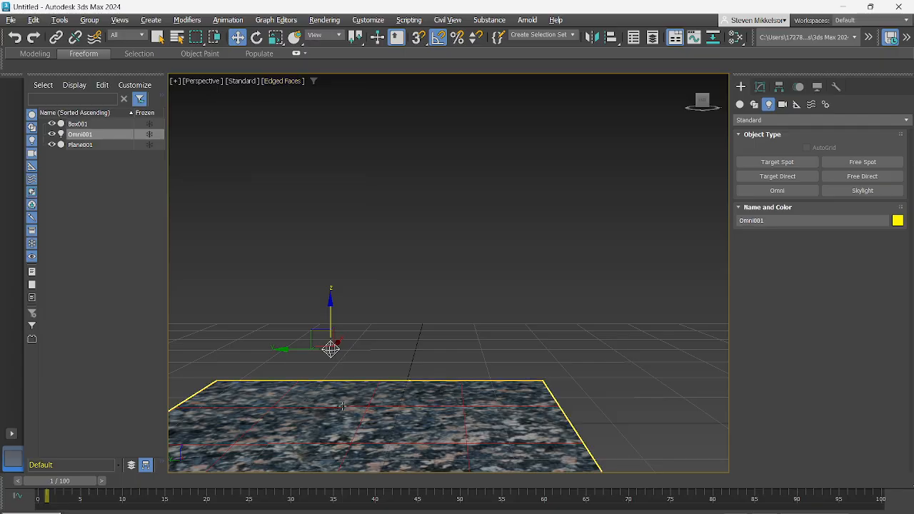
{"action": "middle_click_drag", "start_coordinate": [436, 333], "coordinate": [422, 264]}
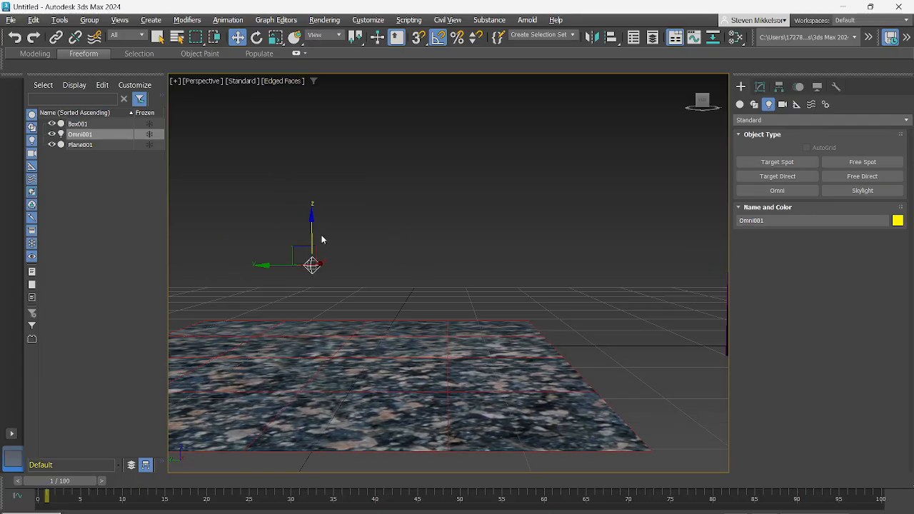
{"action": "left_click", "coordinate": [241, 81]}
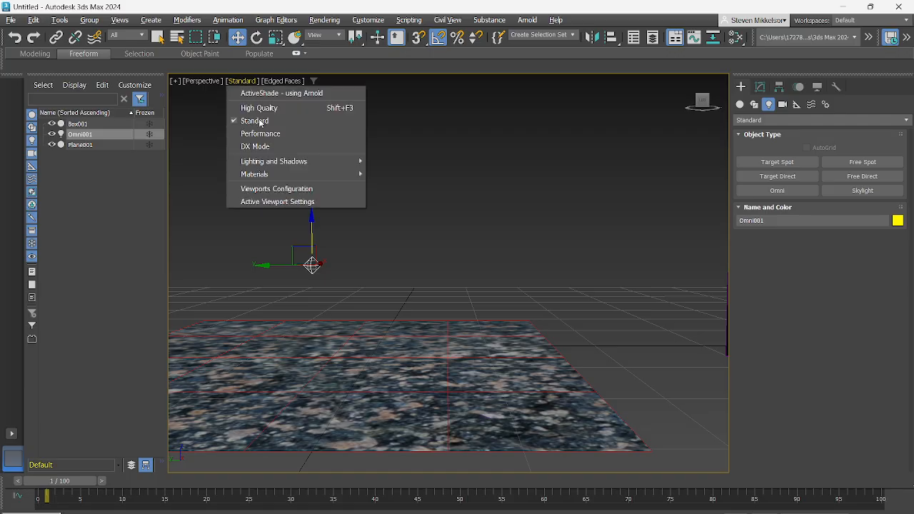
{"action": "left_click", "coordinate": [264, 110]}
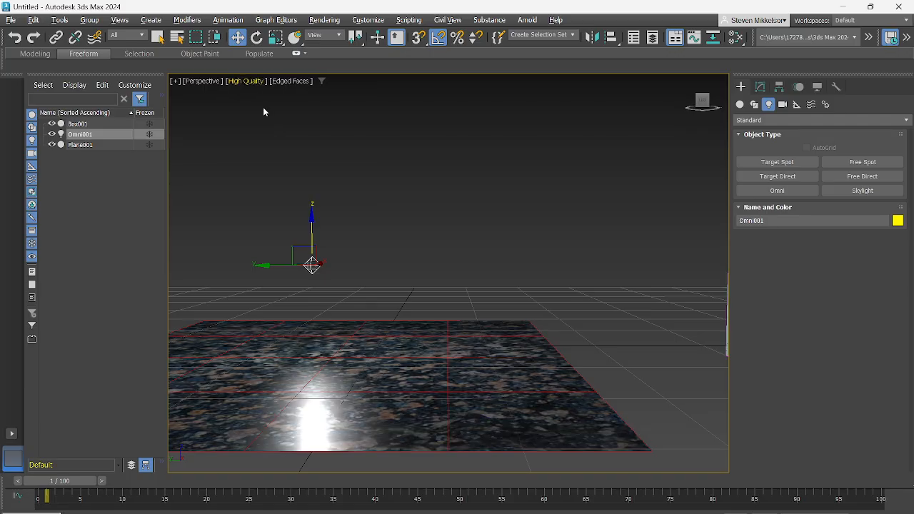
- Move the green box along its Y axis onto the granite plane, beside the Omni light
{"action": "left_click", "coordinate": [407, 355]}
{"action": "middle_click_drag", "start_coordinate": [645, 355], "coordinate": [606, 357]}
{"action": "left_click", "coordinate": [697, 329]}
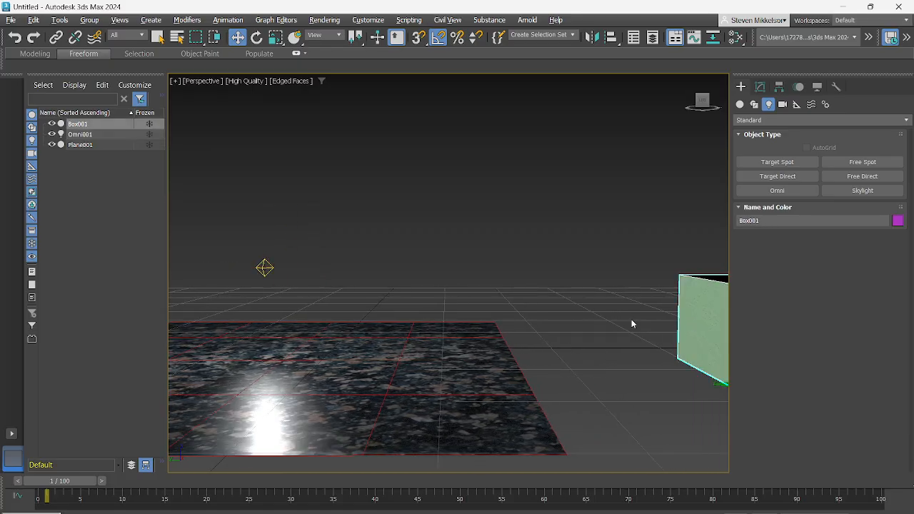
{"action": "left_click", "coordinate": [720, 386]}
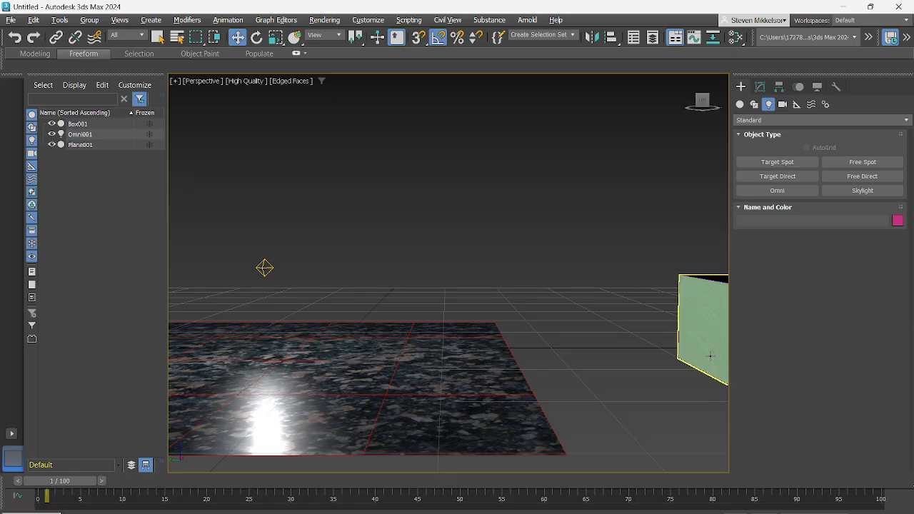
{"action": "left_click", "coordinate": [709, 357]}
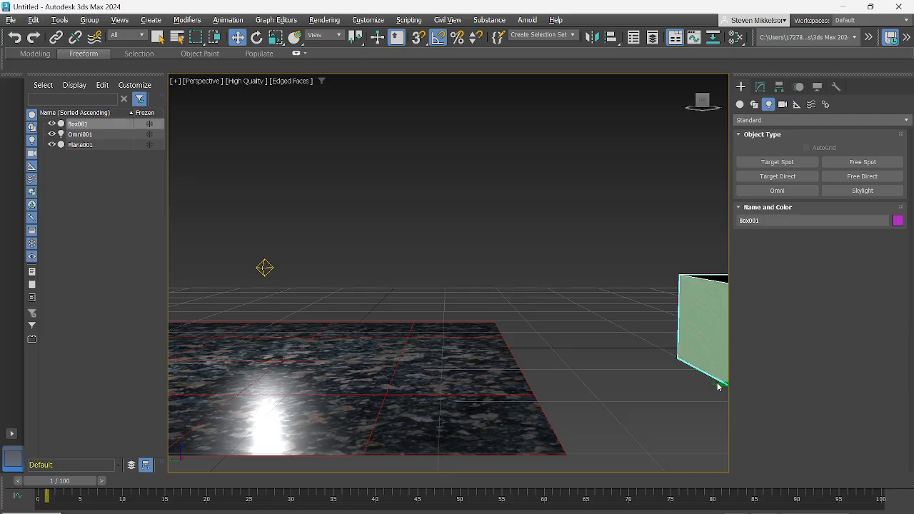
{"action": "middle_click_drag", "start_coordinate": [693, 377], "coordinate": [636, 381]}
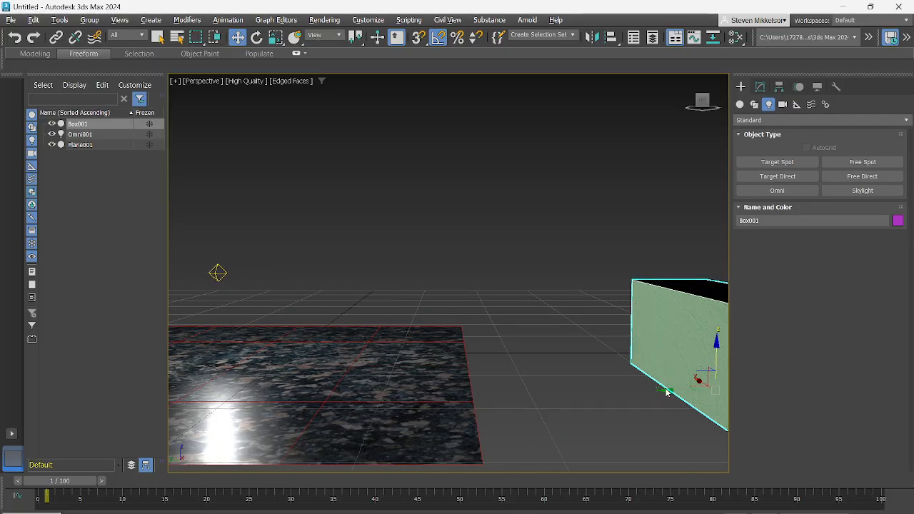
{"action": "left_click_drag", "start_coordinate": [664, 389], "coordinate": [283, 372]}
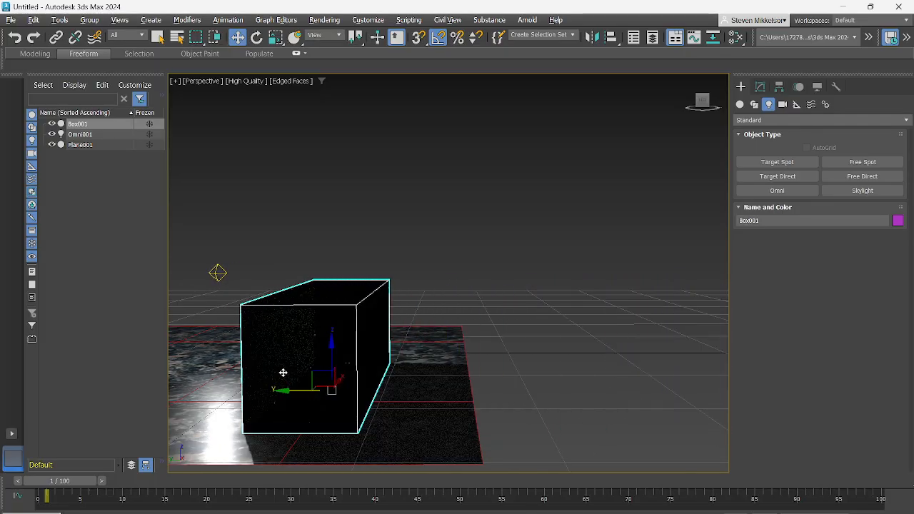
- Raise the Omni light along Z above the height of the box and inspect the lighting on the scene
{"action": "middle_click_drag", "start_coordinate": [457, 377], "coordinate": [688, 407]}
{"action": "middle_click_drag", "start_coordinate": [333, 444], "coordinate": [475, 367]}
{"action": "left_click", "coordinate": [474, 366]}
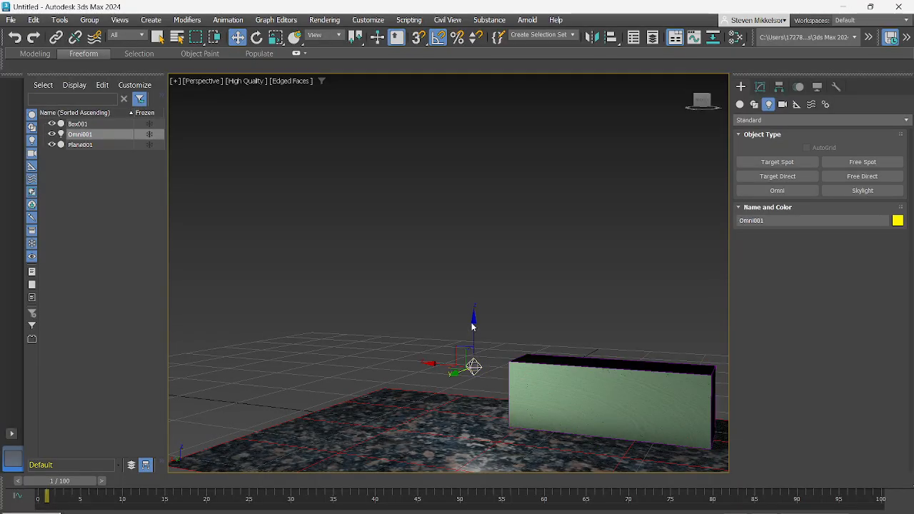
{"action": "left_click_drag", "start_coordinate": [473, 367], "coordinate": [474, 329]}
{"action": "left_click_drag", "start_coordinate": [481, 286], "coordinate": [482, 290]}
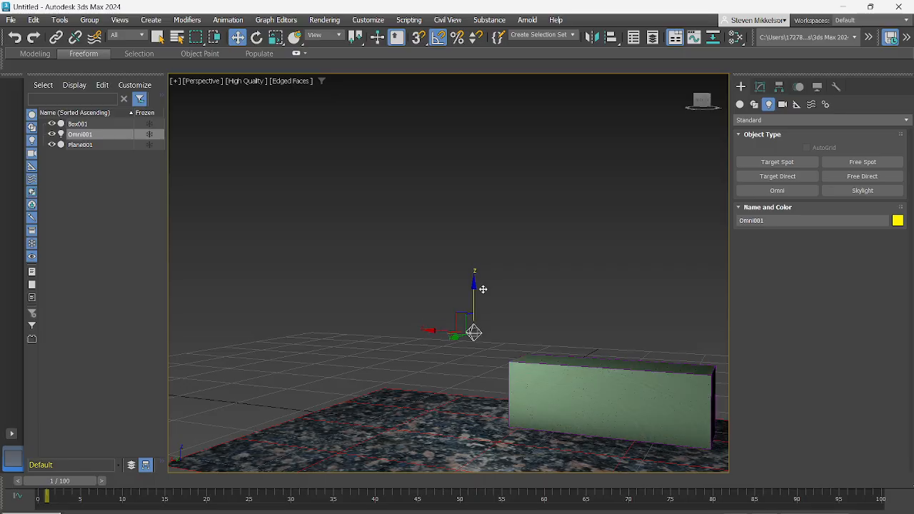
{"action": "middle_click_drag", "start_coordinate": [557, 397], "coordinate": [448, 379]}
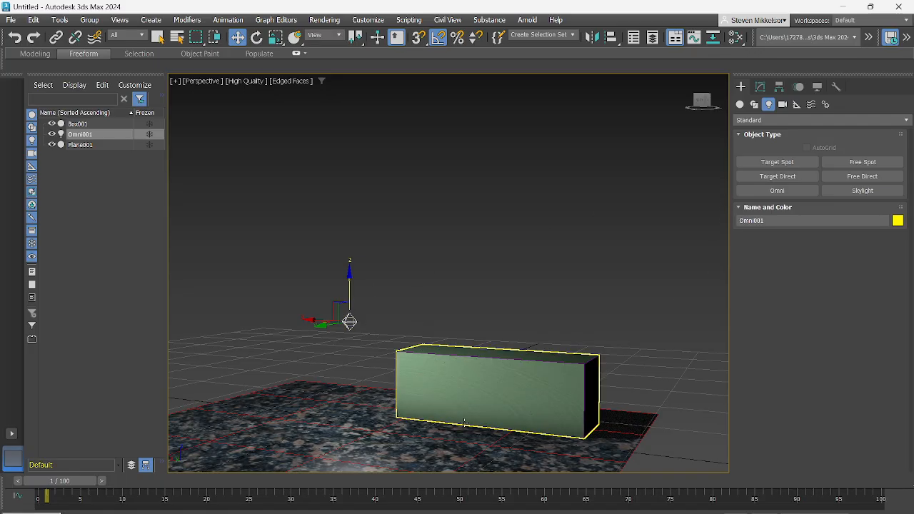
{"action": "middle_click_drag", "start_coordinate": [454, 392], "coordinate": [526, 369]}
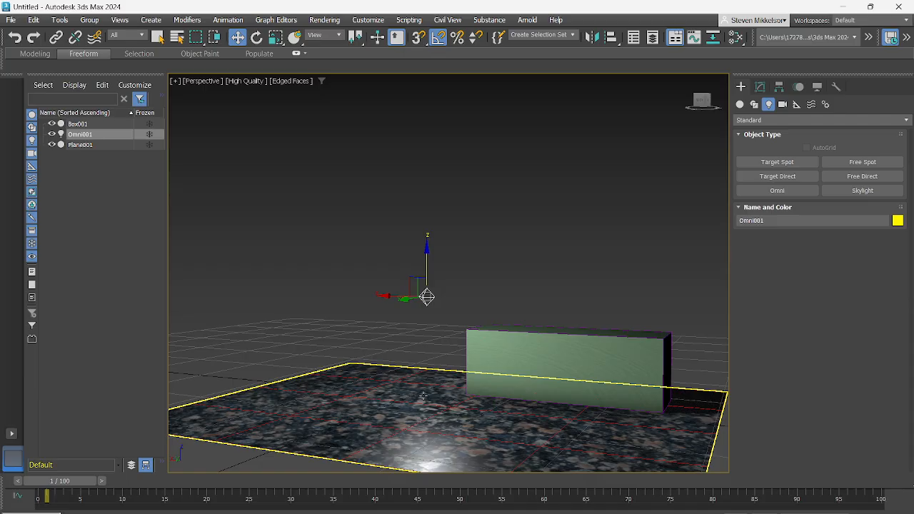
{"action": "left_click", "coordinate": [509, 404]}
{"action": "mouse_move", "coordinate": [509, 403]}
{"action": "middle_mouse_down"}
{"action": "mouse_move", "coordinate": [471, 400]}
{"action": "mouse_move", "coordinate": [508, 397]}
{"action": "middle_mouse_up"}
{"action": "left_click", "coordinate": [462, 403]}
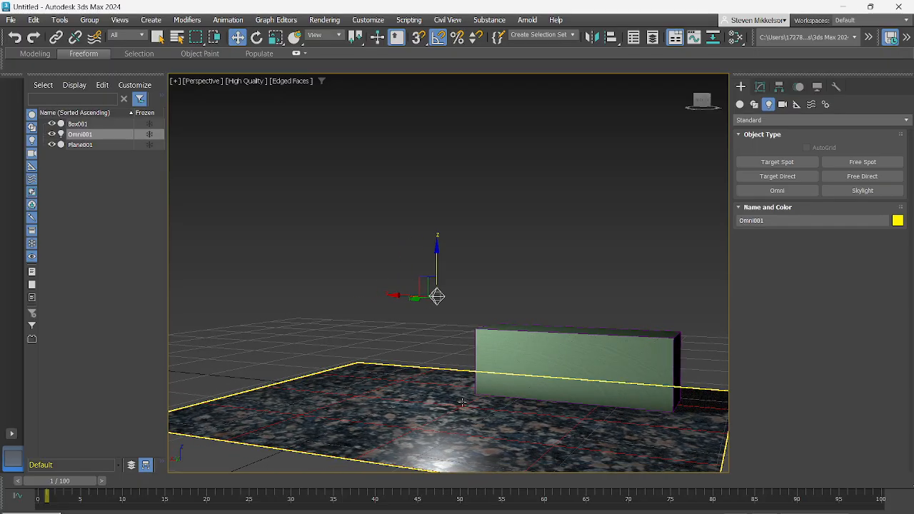
- Scale the green box along its X axis to more than double its length, forming a long wall behind the plane
{"action": "left_click", "coordinate": [599, 362]}
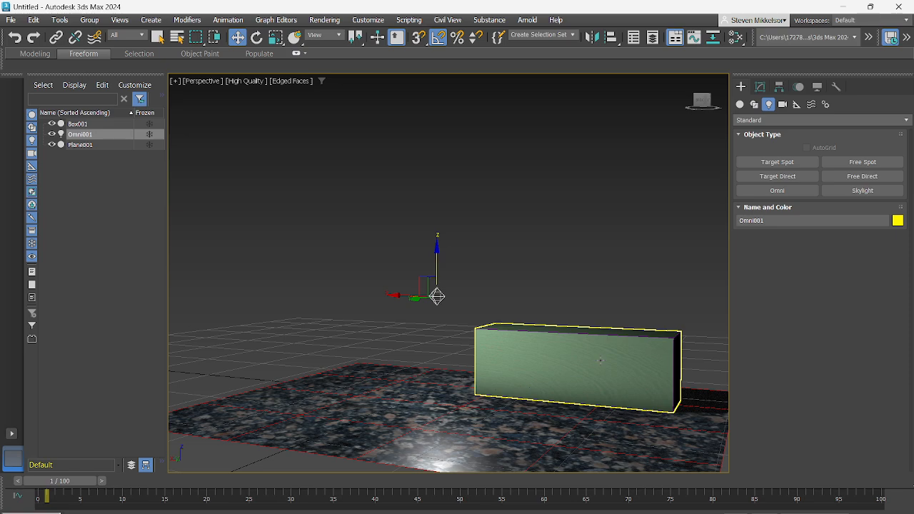
{"action": "left_click", "coordinate": [600, 360]}
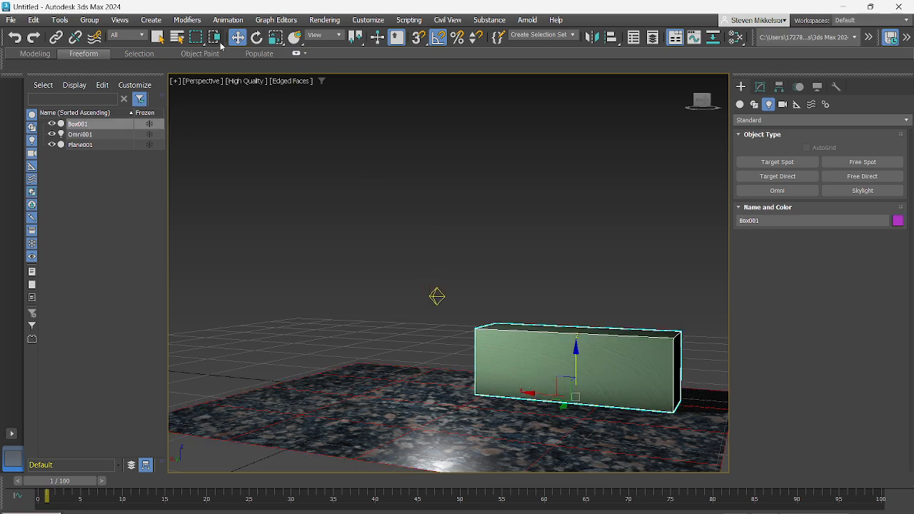
{"action": "left_click", "coordinate": [275, 37]}
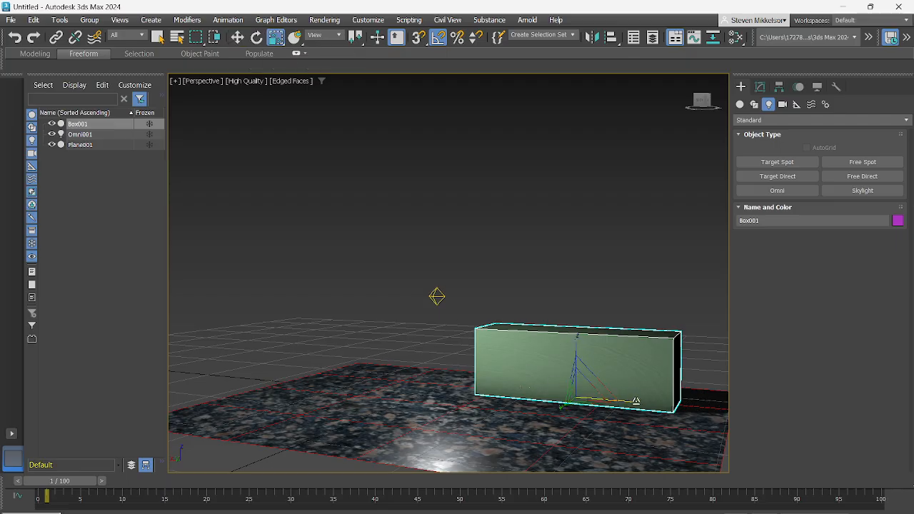
{"action": "left_click_drag", "start_coordinate": [635, 401], "coordinate": [698, 417]}
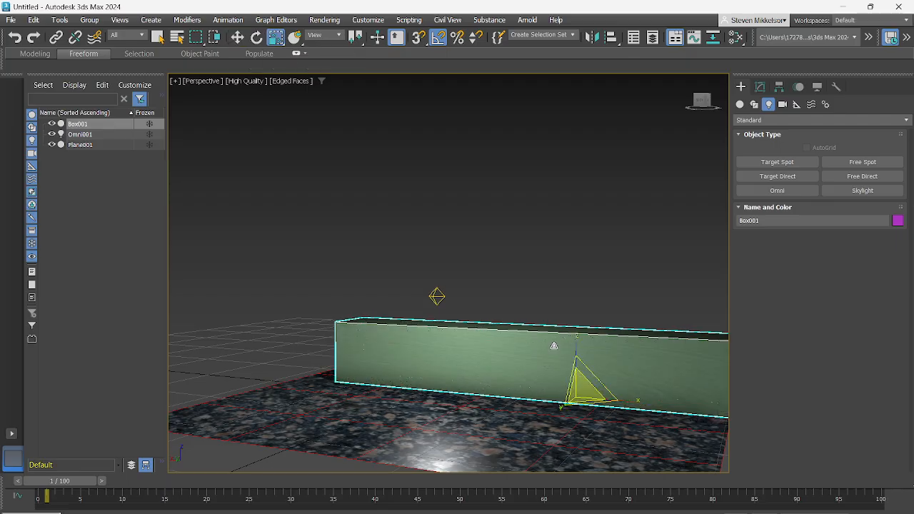
{"action": "middle_click_drag", "start_coordinate": [577, 378], "coordinate": [441, 381]}
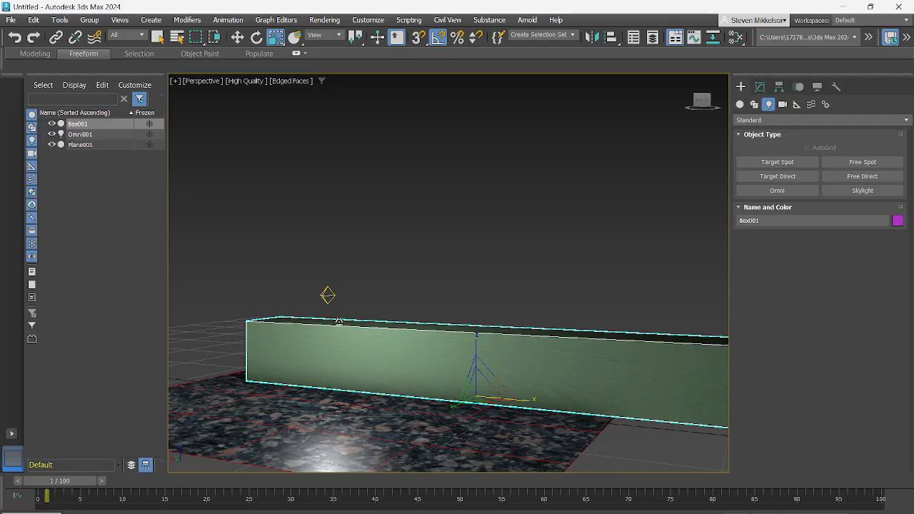
- Lower the Omni light along Z until it sits in front of the green box's face, below its top edge
{"action": "left_click", "coordinate": [327, 294]}
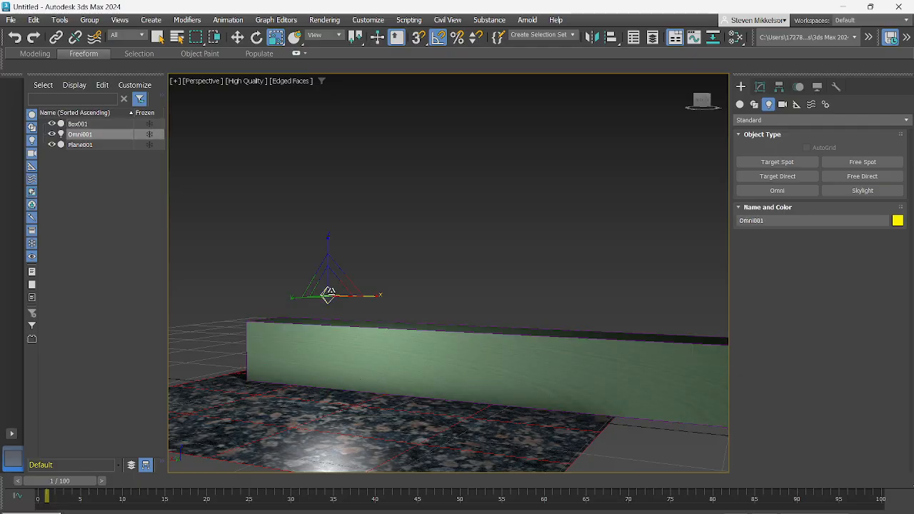
{"action": "left_click", "coordinate": [237, 37]}
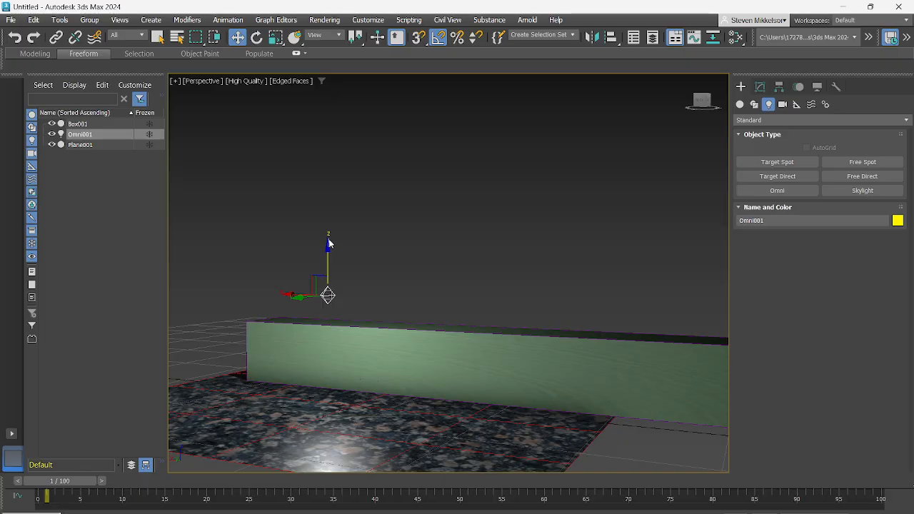
{"action": "left_click", "coordinate": [329, 251]}
{"action": "left_click", "coordinate": [327, 294]}
{"action": "left_click_drag", "start_coordinate": [330, 250], "coordinate": [348, 311]}
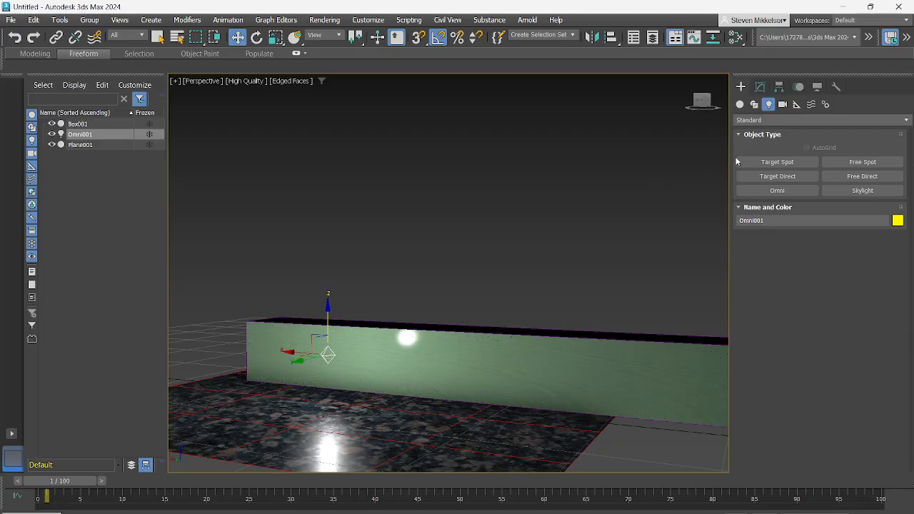
- Create a sphere with a radius of about 3 26/32" on the granite plane beside the light and raise it onto the surface
{"action": "left_click", "coordinate": [740, 105]}
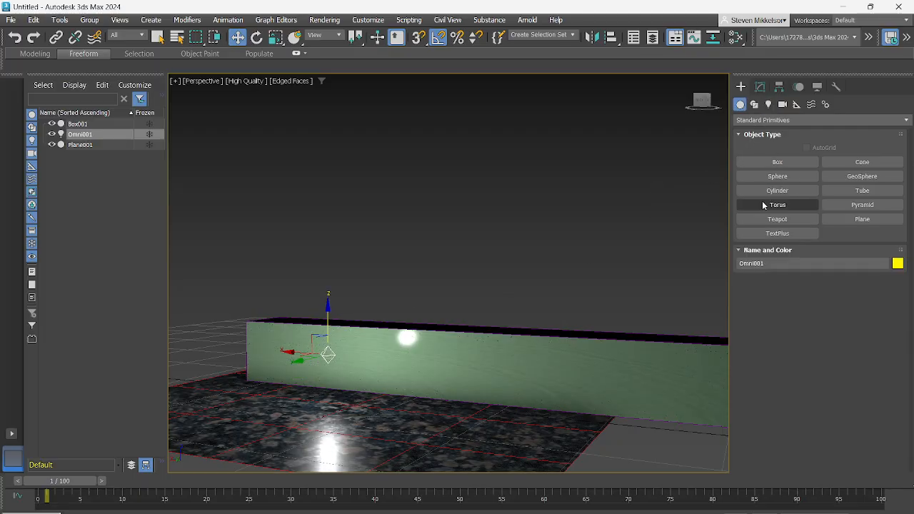
{"action": "left_click", "coordinate": [778, 176]}
{"action": "left_click_drag", "start_coordinate": [418, 408], "coordinate": [455, 412]}
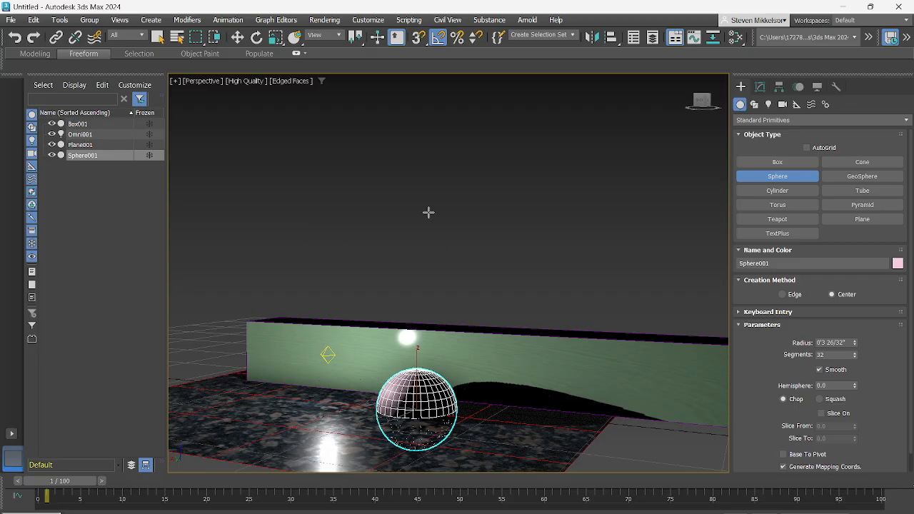
{"action": "key", "text": "w"}
{"action": "left_click_drag", "start_coordinate": [417, 362], "coordinate": [420, 340]}
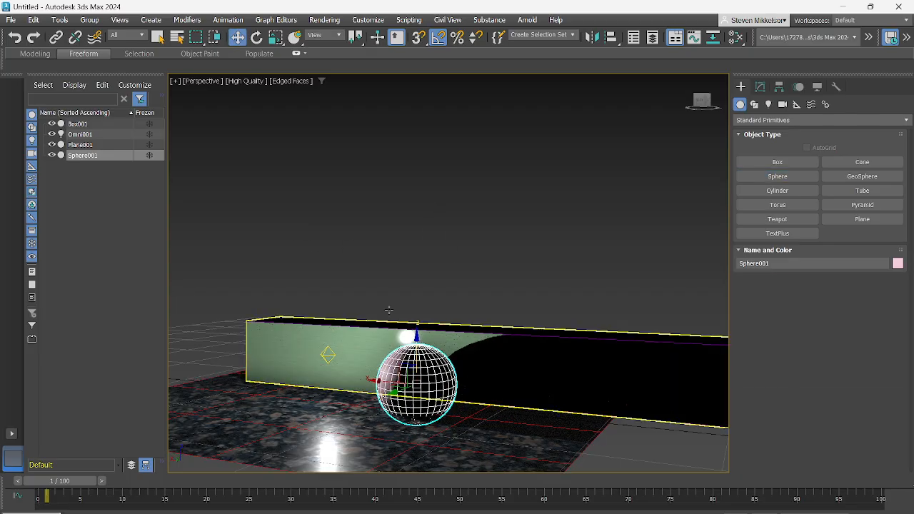
- Scale the sphere down to about half its size so it casts a smaller shadow on the box
{"action": "left_click", "coordinate": [275, 38]}
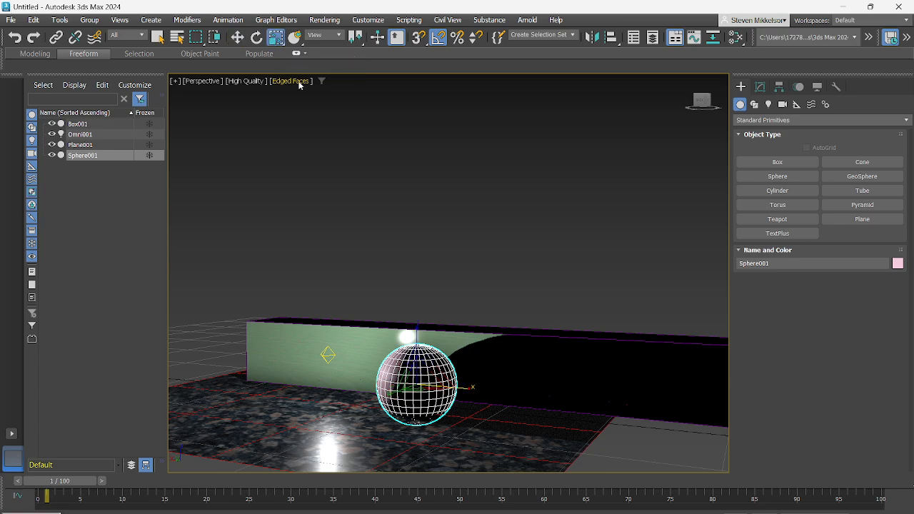
{"action": "left_click_drag", "start_coordinate": [466, 387], "coordinate": [428, 387]}
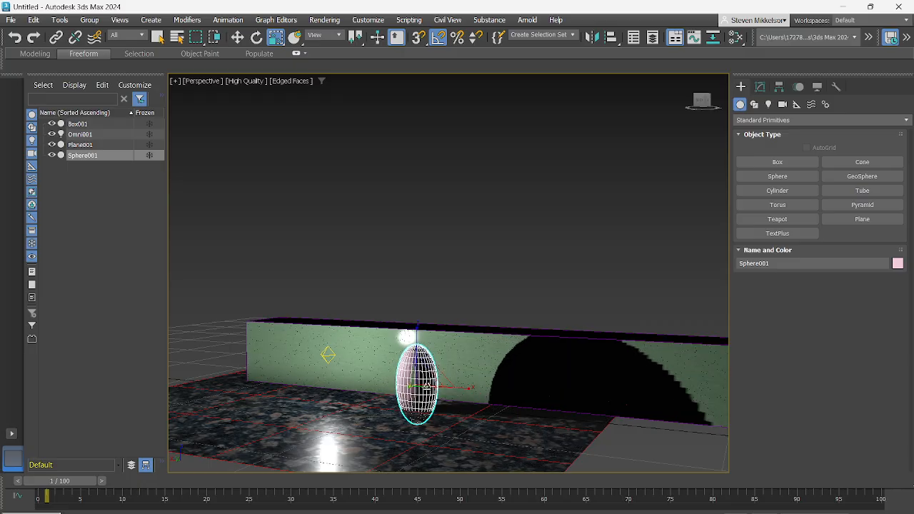
{"action": "left_click_drag", "start_coordinate": [416, 337], "coordinate": [417, 374]}
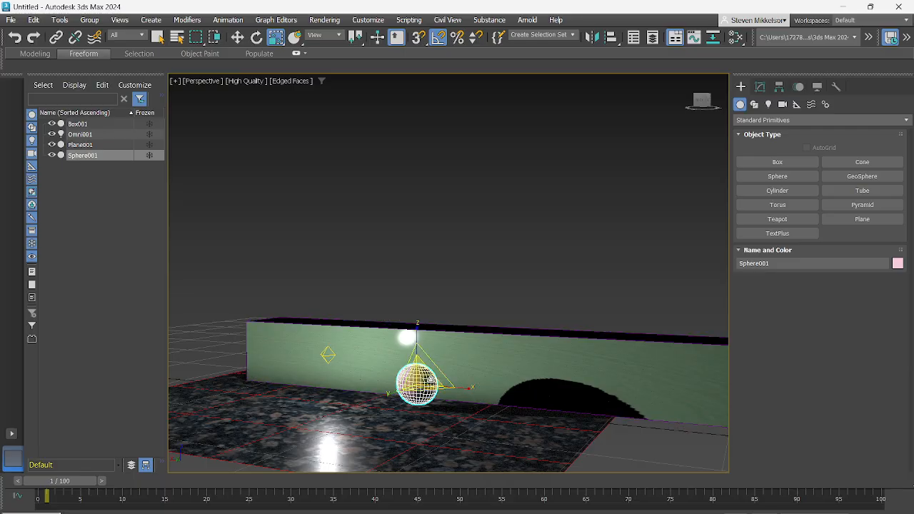
- Move the sphere slightly along its X axis toward the Omni light and inspect its shadow on the box
{"action": "key", "text": "w"}
{"action": "left_click", "coordinate": [350, 404]}
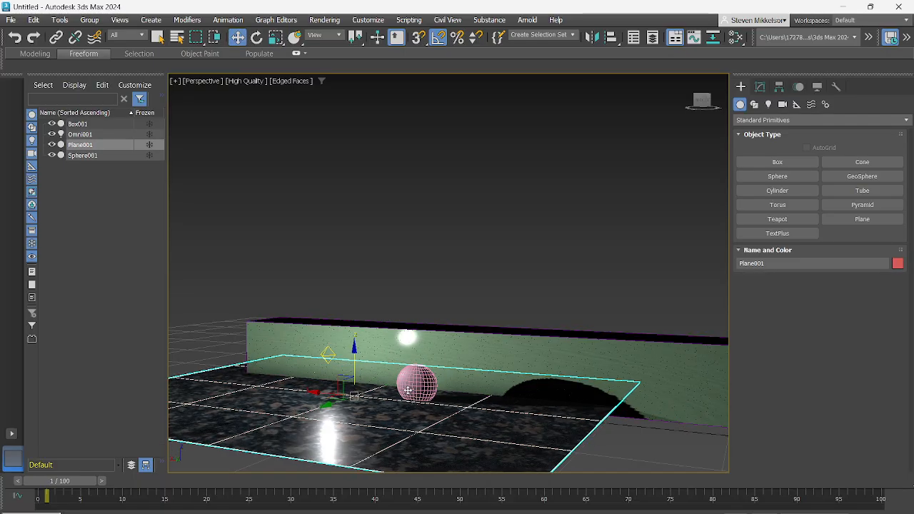
{"action": "left_click", "coordinate": [397, 383]}
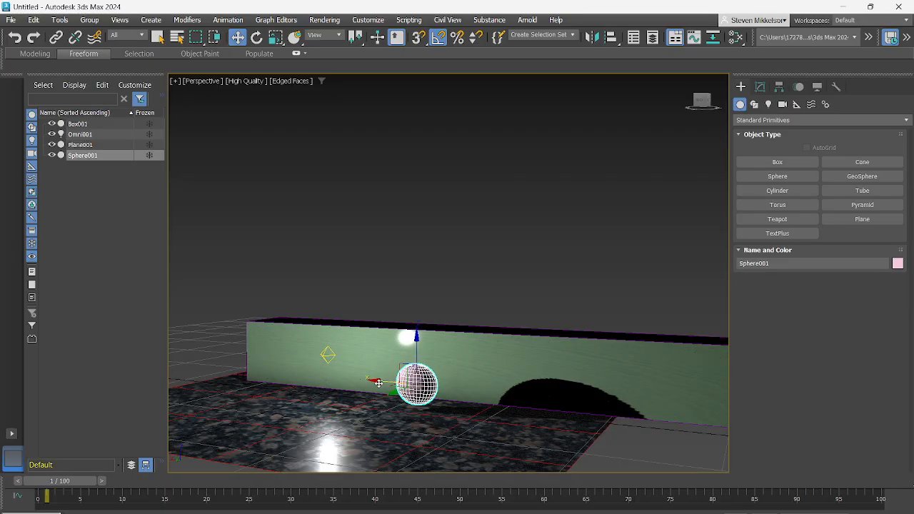
{"action": "mouse_move", "coordinate": [379, 383]}
{"action": "left_mouse_down"}
{"action": "mouse_move", "coordinate": [406, 383]}
{"action": "mouse_move", "coordinate": [376, 383]}
{"action": "left_mouse_up"}
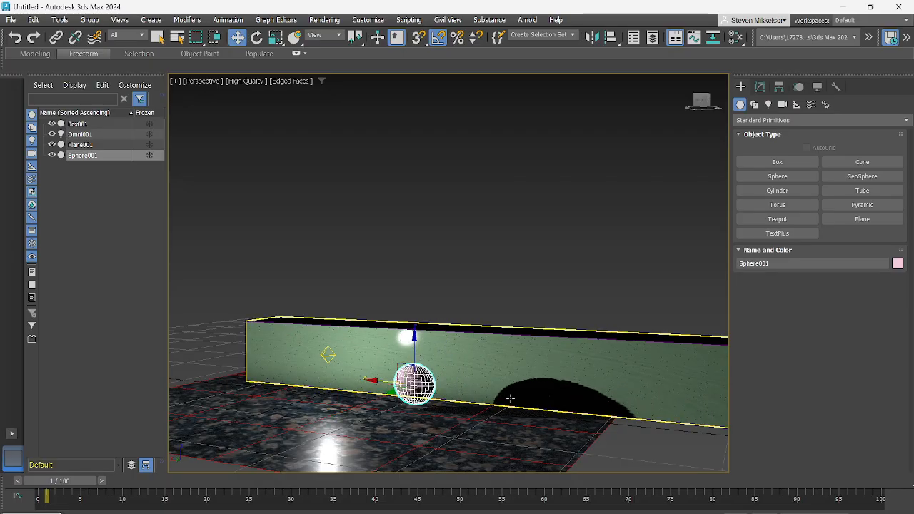
{"action": "scroll", "coordinate": [510, 397], "scroll_direction": "up", "scroll_amount": 3}
{"action": "scroll", "coordinate": [505, 390], "scroll_direction": "down", "scroll_amount": 3}
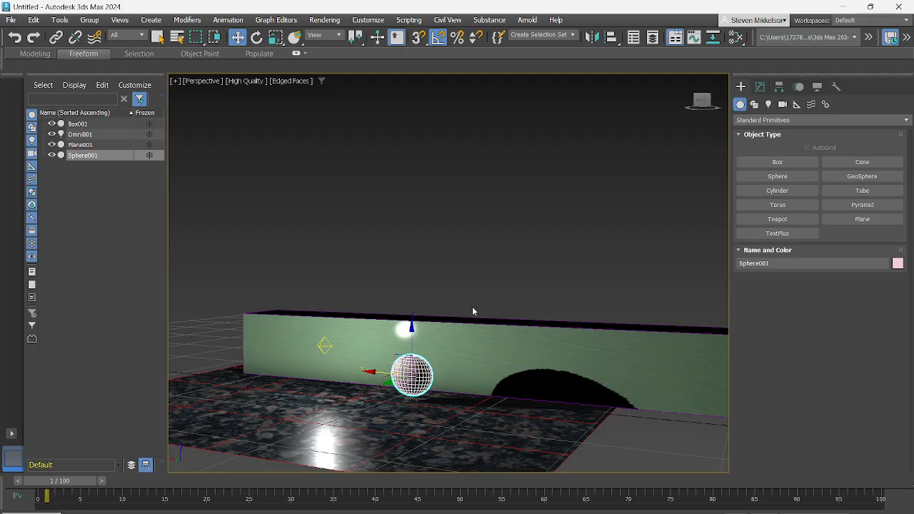
- Open the Omni light's parameters and examine the edge of the ray traced shadow on the box up close
{"action": "left_click", "coordinate": [324, 346]}
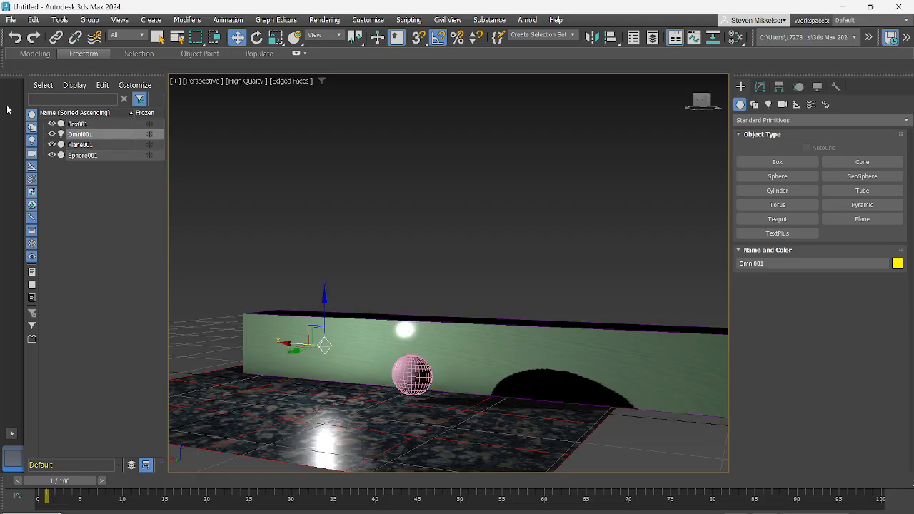
{"action": "left_click", "coordinate": [759, 87]}
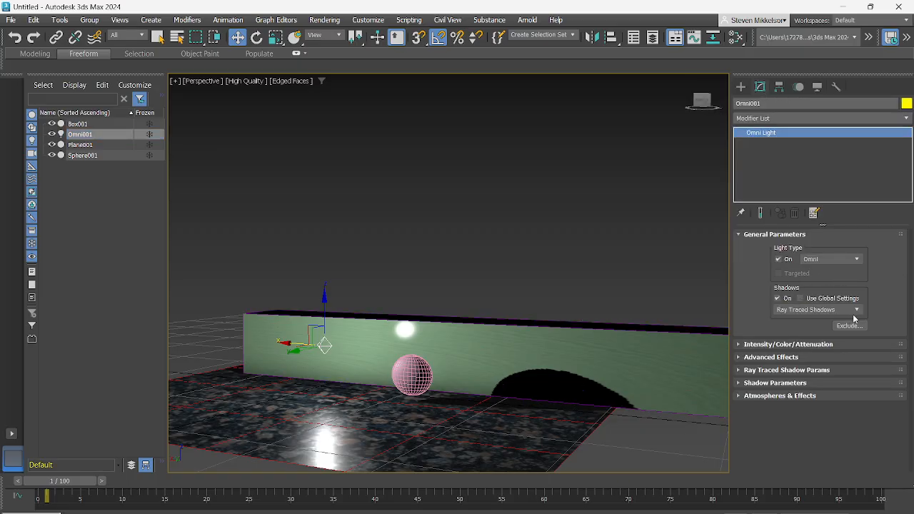
{"action": "scroll", "coordinate": [595, 383], "scroll_direction": "up", "scroll_amount": 10}
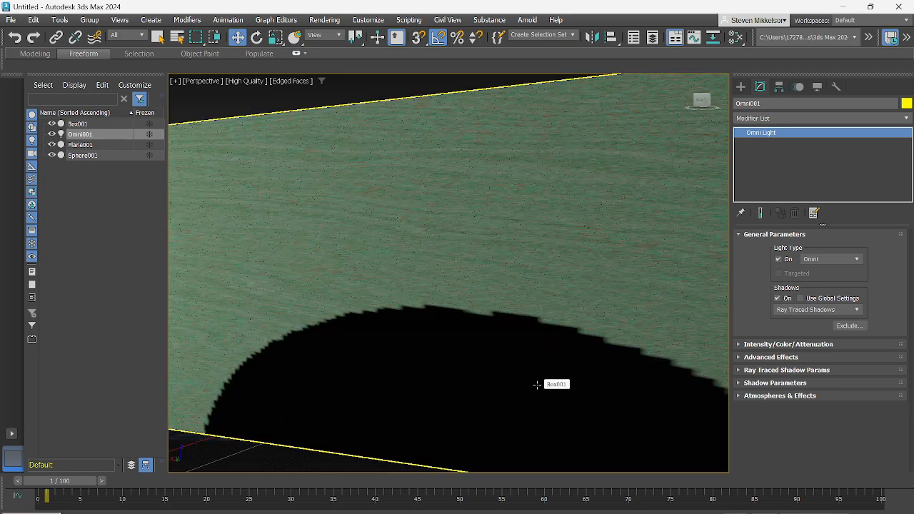
{"action": "scroll", "coordinate": [404, 351], "scroll_direction": "down", "scroll_amount": 5}
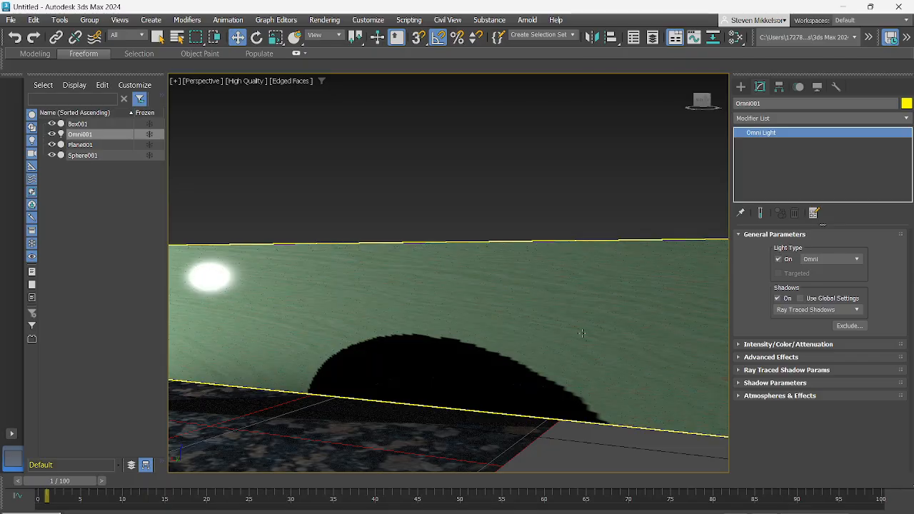
{"action": "middle_click_drag", "start_coordinate": [512, 320], "coordinate": [610, 304]}
{"action": "scroll", "coordinate": [497, 320], "scroll_direction": "up", "scroll_amount": 6}
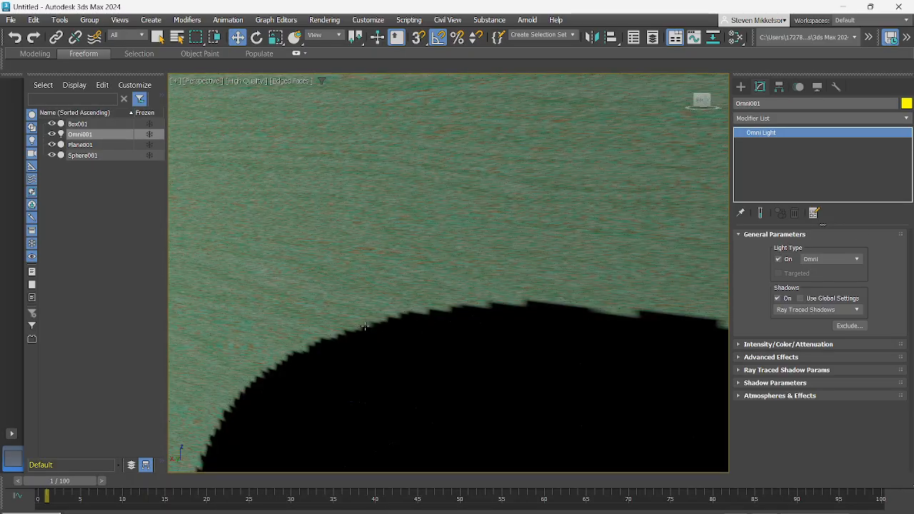
- Switch the Omni light's shadow type to Shadow Map and inspect the shadow's edge up close
{"action": "left_click", "coordinate": [849, 310]}
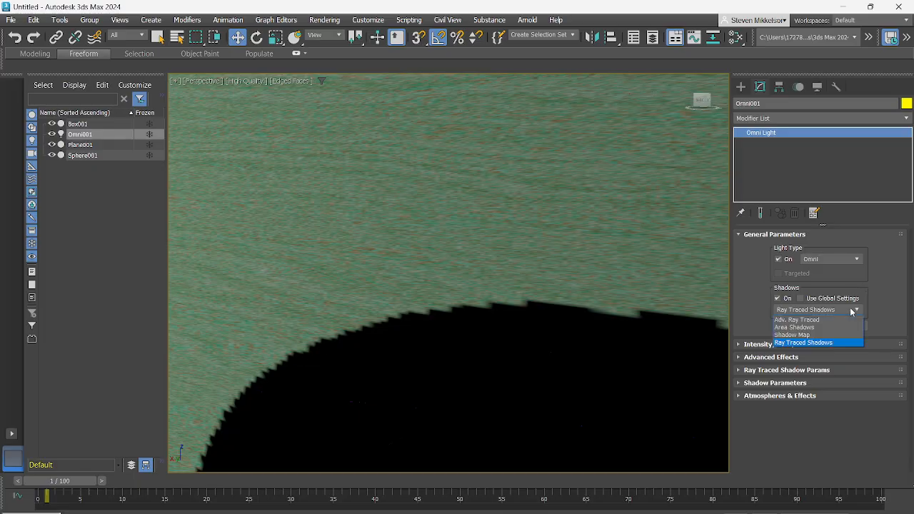
{"action": "left_click", "coordinate": [806, 333]}
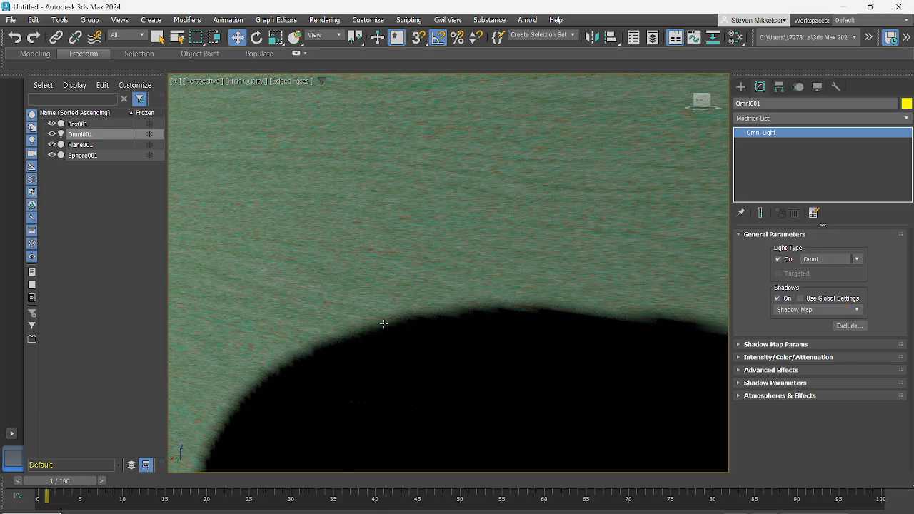
{"action": "scroll", "coordinate": [317, 344], "scroll_direction": "down", "scroll_amount": 4}
{"action": "scroll", "coordinate": [380, 344], "scroll_direction": "down", "scroll_amount": 3}
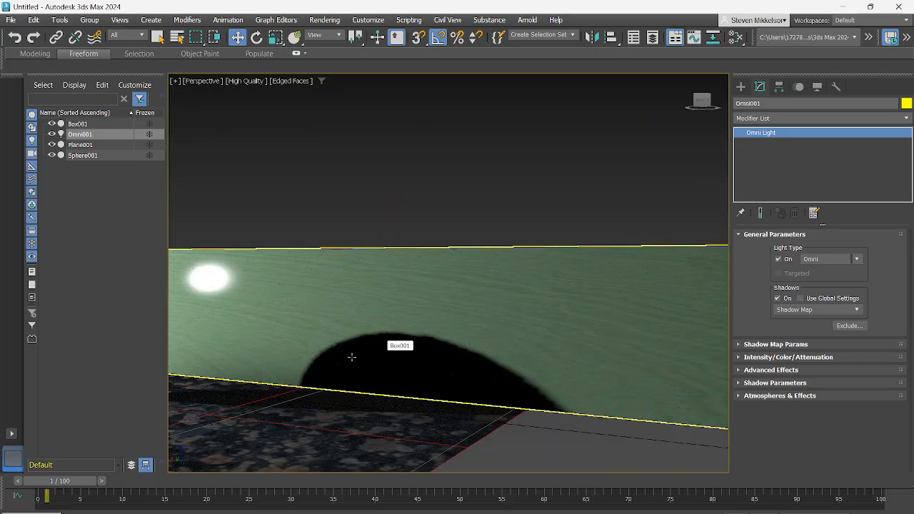
{"action": "middle_click_drag", "start_coordinate": [343, 359], "coordinate": [407, 355]}
{"action": "scroll", "coordinate": [400, 358], "scroll_direction": "up", "scroll_amount": 6}
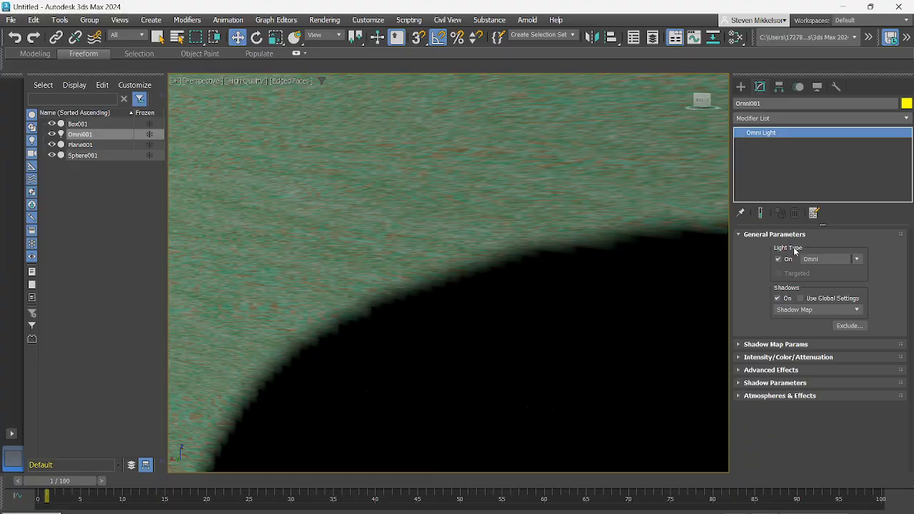
- Try the Adv. Ray Traced and Area Shadows types on the Omni light and return it to Ray Traced Shadows
{"action": "left_click", "coordinate": [825, 311]}
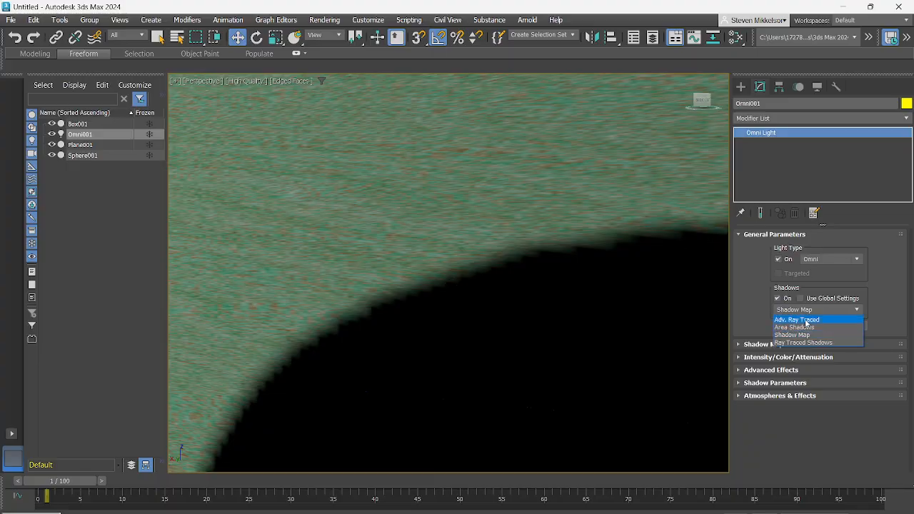
{"action": "left_click", "coordinate": [805, 319]}
{"action": "left_click", "coordinate": [805, 313]}
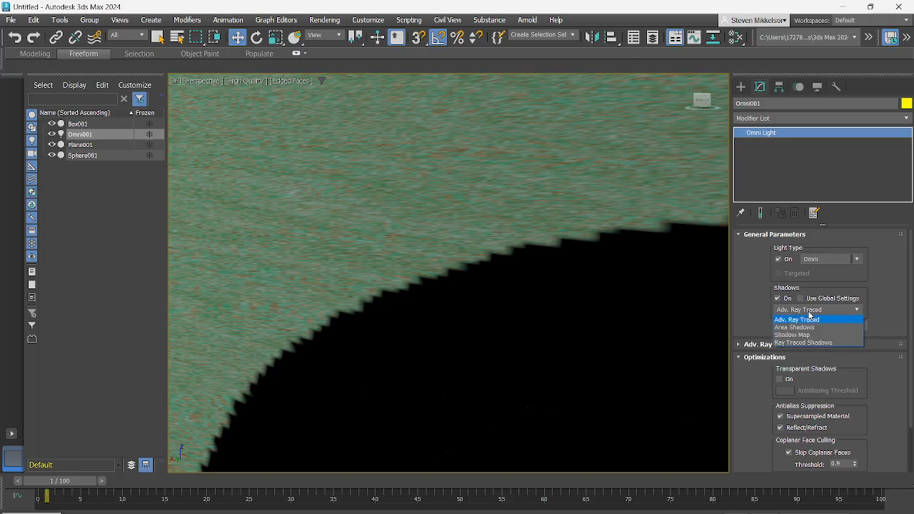
{"action": "left_click", "coordinate": [802, 327]}
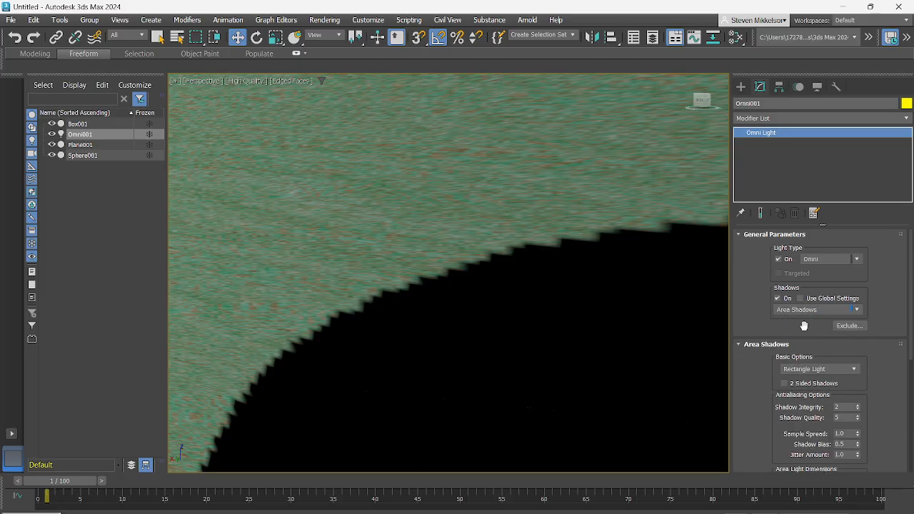
{"action": "left_click", "coordinate": [804, 310]}
{"action": "left_click", "coordinate": [800, 343]}
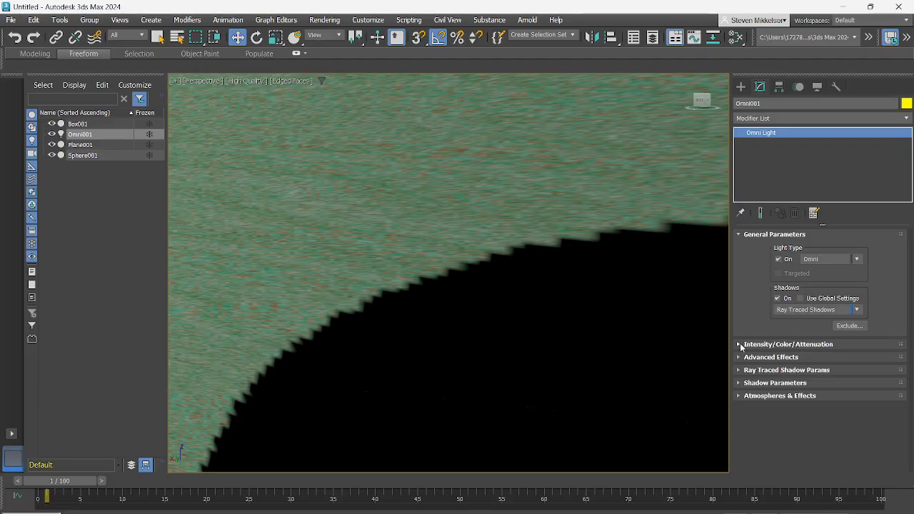
- Set the Omni light's intensity multiplier to 0.63, try Inverse decay, and set the decay type to Inverse Square
{"action": "left_click", "coordinate": [742, 344]}
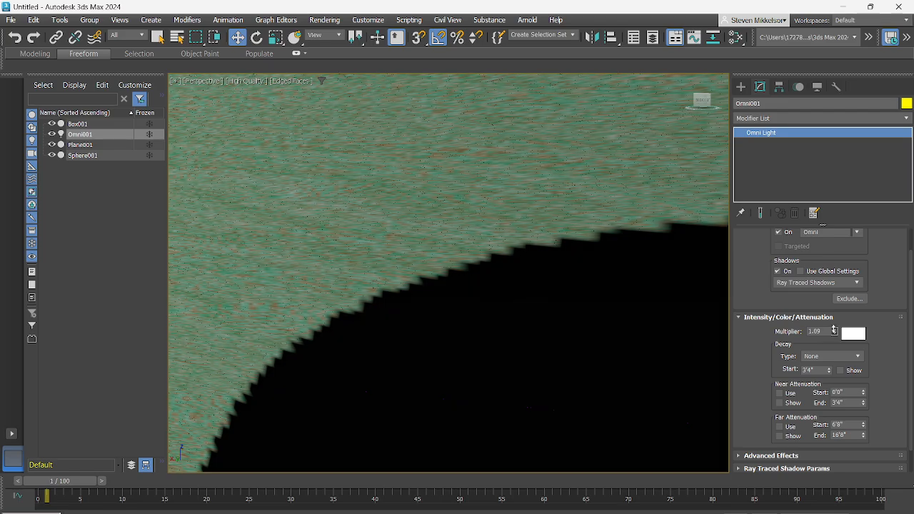
{"action": "left_click_drag", "start_coordinate": [833, 330], "coordinate": [836, 351]}
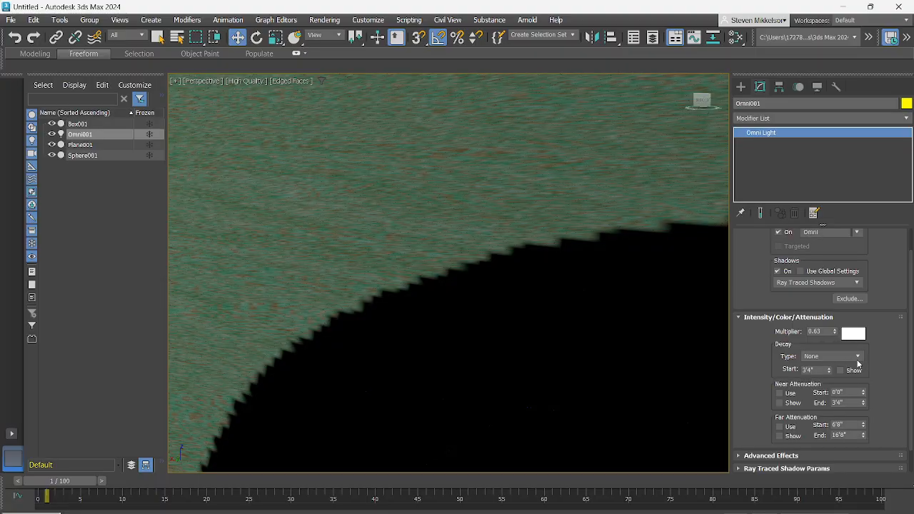
{"action": "left_click", "coordinate": [857, 357]}
{"action": "left_click", "coordinate": [829, 371]}
{"action": "left_click", "coordinate": [858, 356]}
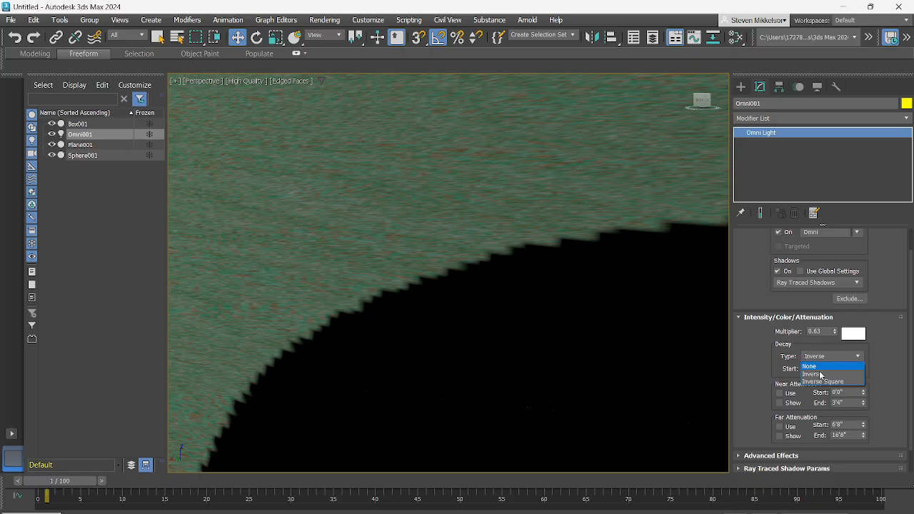
{"action": "left_click", "coordinate": [823, 382]}
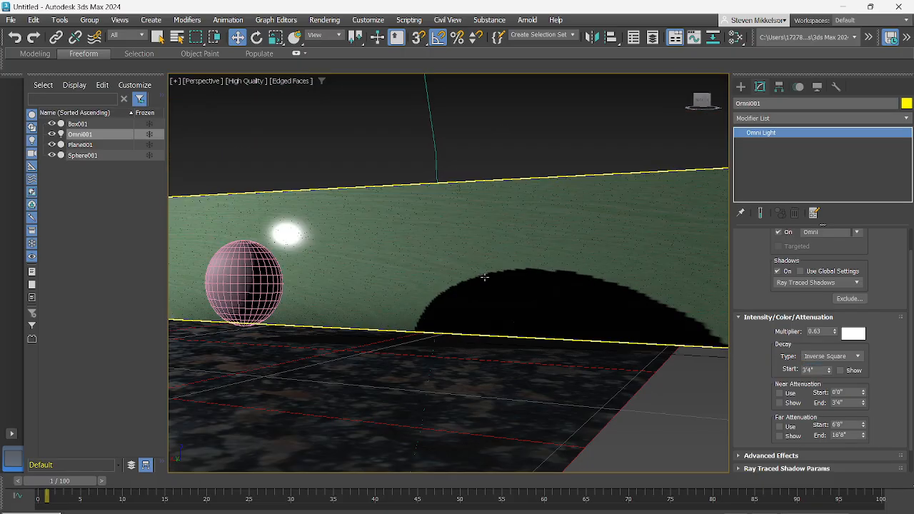
- Expand the Omni light's Ray Traced Shadow Params and Advanced Effects settings and examine them
{"action": "scroll", "coordinate": [484, 277], "scroll_direction": "down", "scroll_amount": 3}
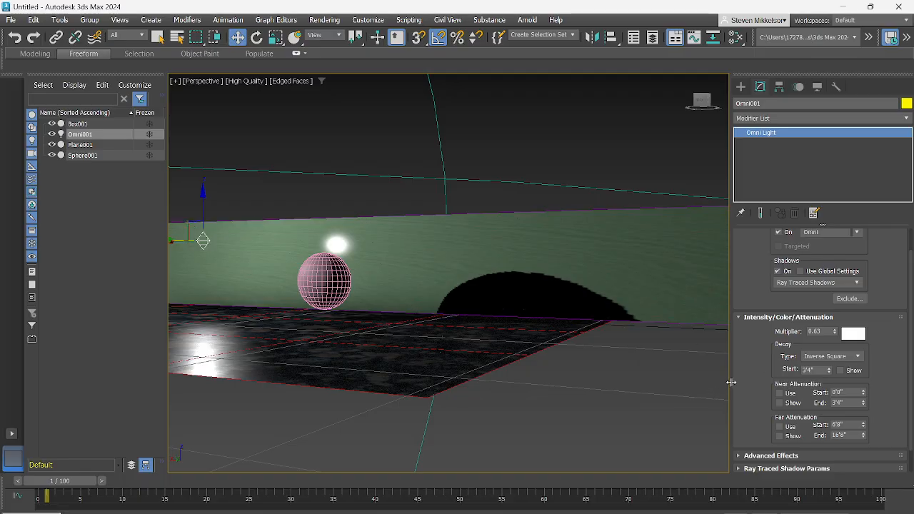
{"action": "left_click", "coordinate": [740, 468]}
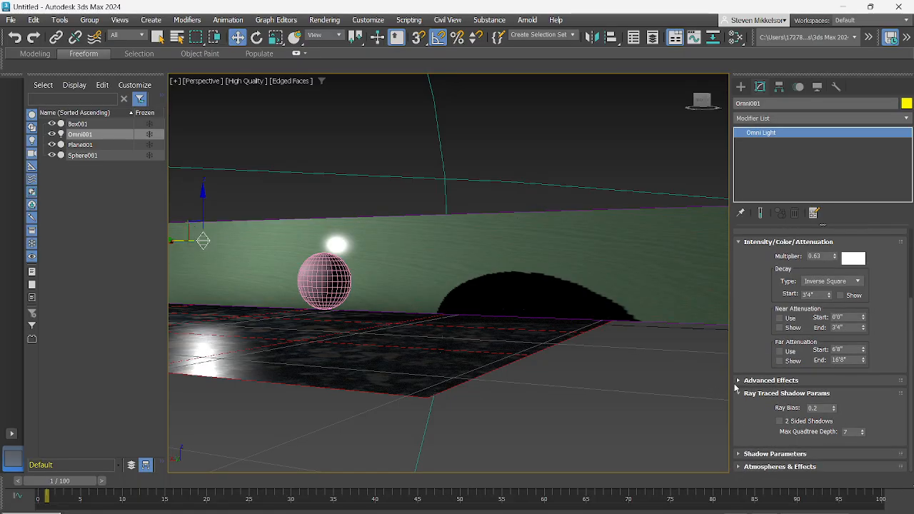
{"action": "left_click", "coordinate": [743, 380]}
{"action": "scroll", "coordinate": [661, 364], "scroll_direction": "up", "scroll_amount": 3}
{"action": "middle_click_drag", "start_coordinate": [564, 331], "coordinate": [608, 370]}
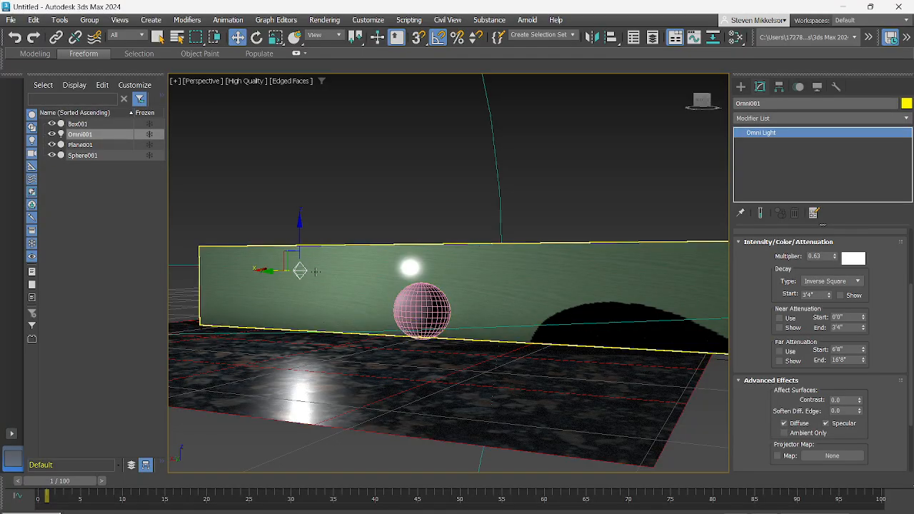
- Create a standard Target Spot light with a short target distance on the plane, in front of the box's shadow
{"action": "left_click", "coordinate": [742, 88]}
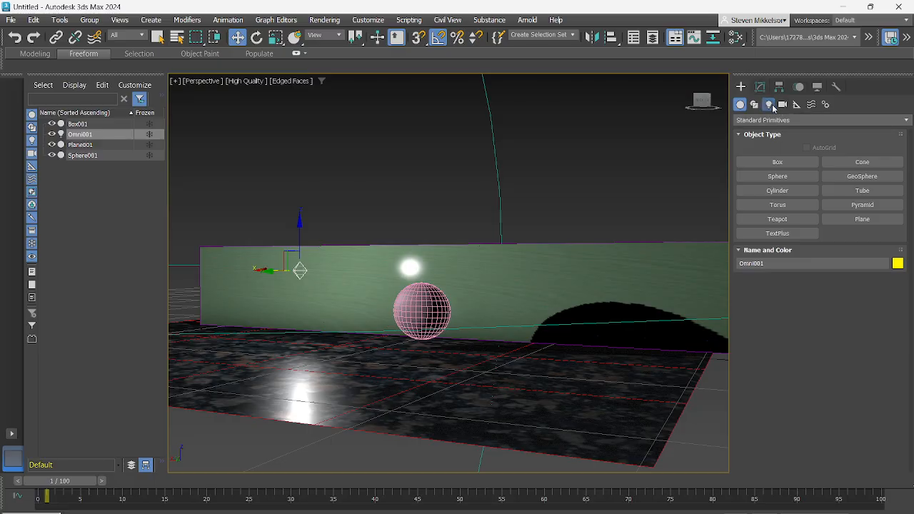
{"action": "left_click", "coordinate": [769, 105]}
{"action": "left_click", "coordinate": [794, 163]}
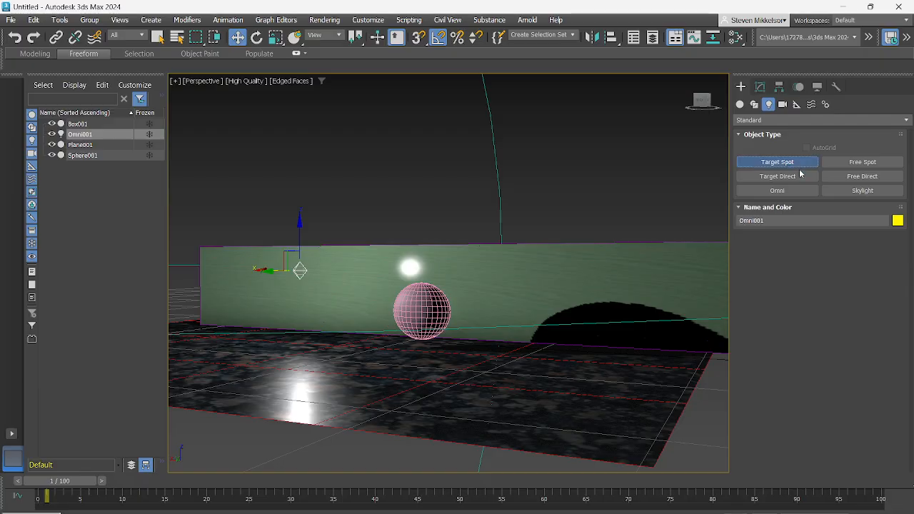
{"action": "left_click_drag", "start_coordinate": [577, 353], "coordinate": [611, 376]}
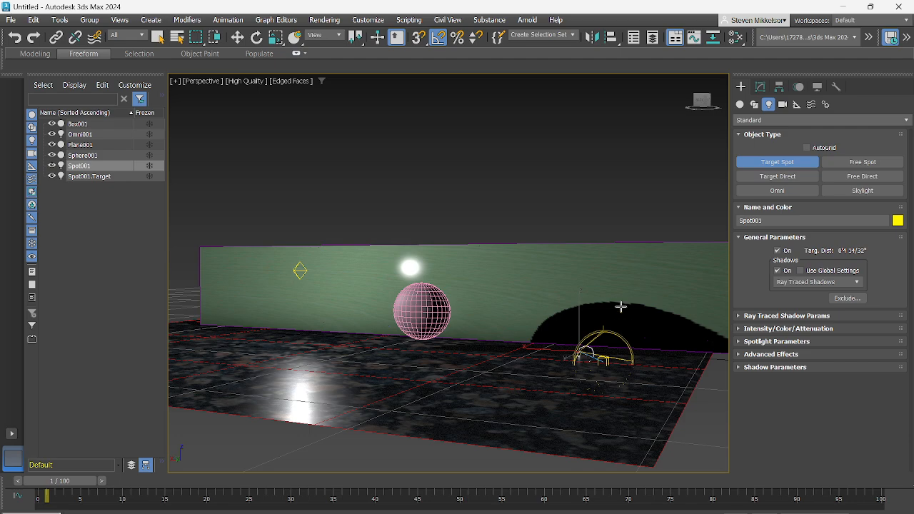
- Raise the spotlight above the plane and move it along the box to just above the sphere, leaving its target in place
{"action": "key", "text": "w"}
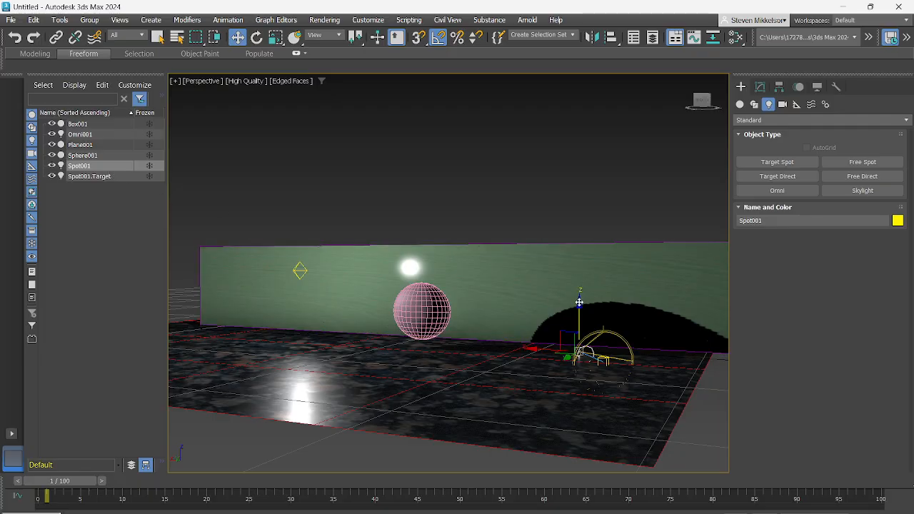
{"action": "left_click_drag", "start_coordinate": [582, 304], "coordinate": [572, 223]}
{"action": "left_click_drag", "start_coordinate": [528, 261], "coordinate": [332, 287]}
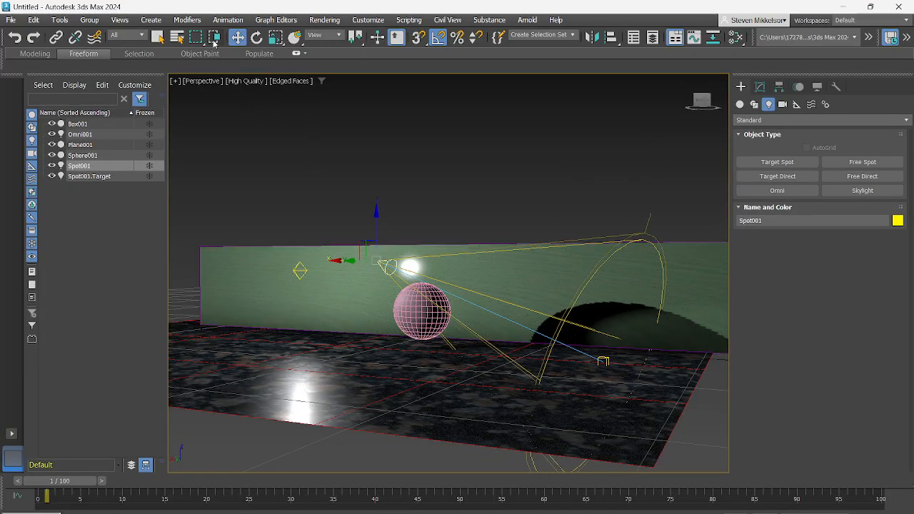
- Rotate the spotlight about its own position, deselect it, and view its lighting on the box and plane from higher up
{"action": "left_click", "coordinate": [256, 37]}
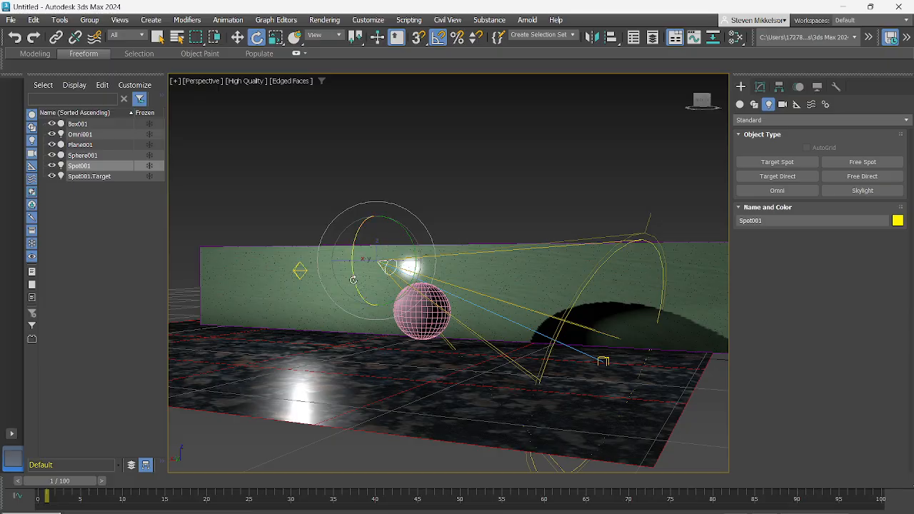
{"action": "left_click_drag", "start_coordinate": [355, 273], "coordinate": [537, 285]}
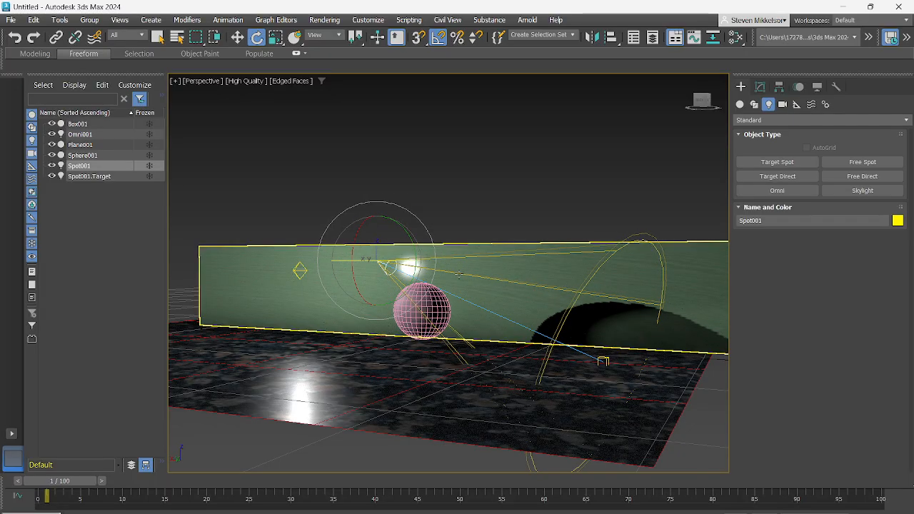
{"action": "middle_click_drag", "start_coordinate": [478, 288], "coordinate": [483, 268], "text": "alt"}
{"action": "left_click", "coordinate": [535, 186]}
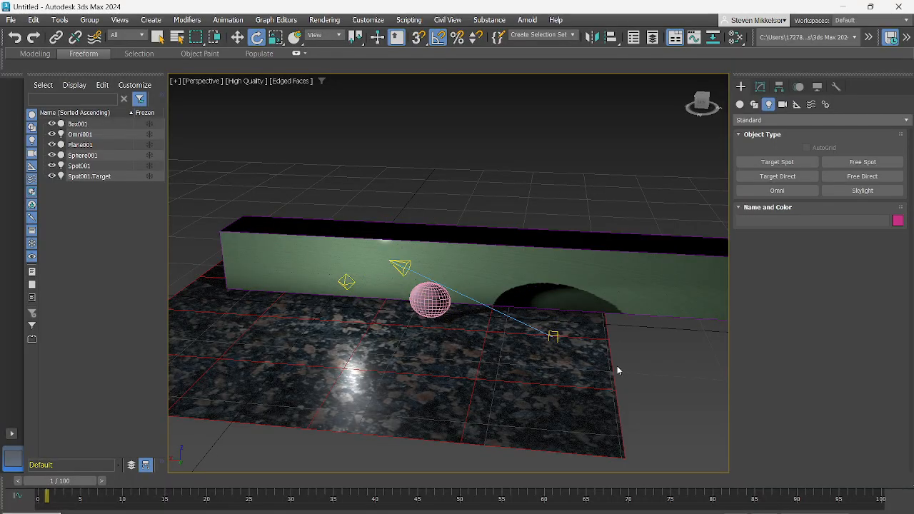
- Turn off Edged Faces in the perspective view and inspect the shading of the selected sphere and the plane
{"action": "left_click", "coordinate": [429, 299]}
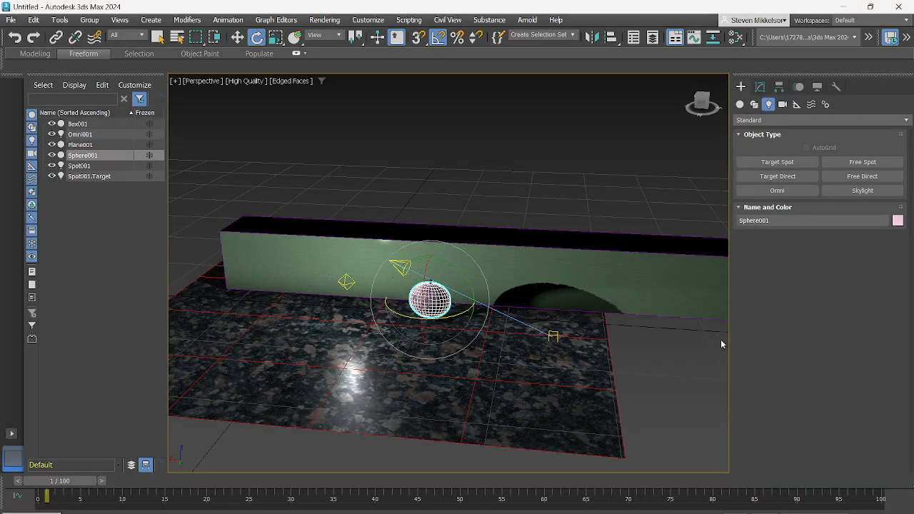
{"action": "left_click", "coordinate": [295, 81]}
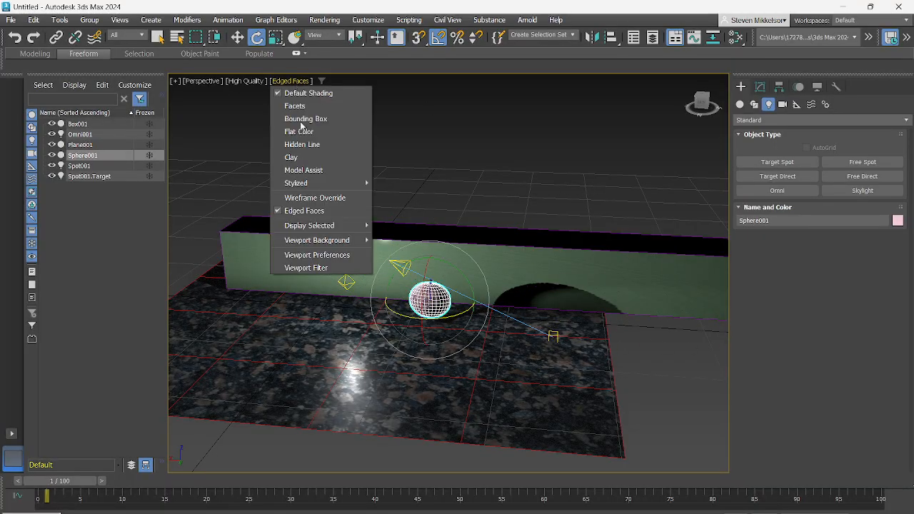
{"action": "left_click", "coordinate": [311, 211]}
{"action": "middle_click_drag", "start_coordinate": [668, 358], "coordinate": [714, 318]}
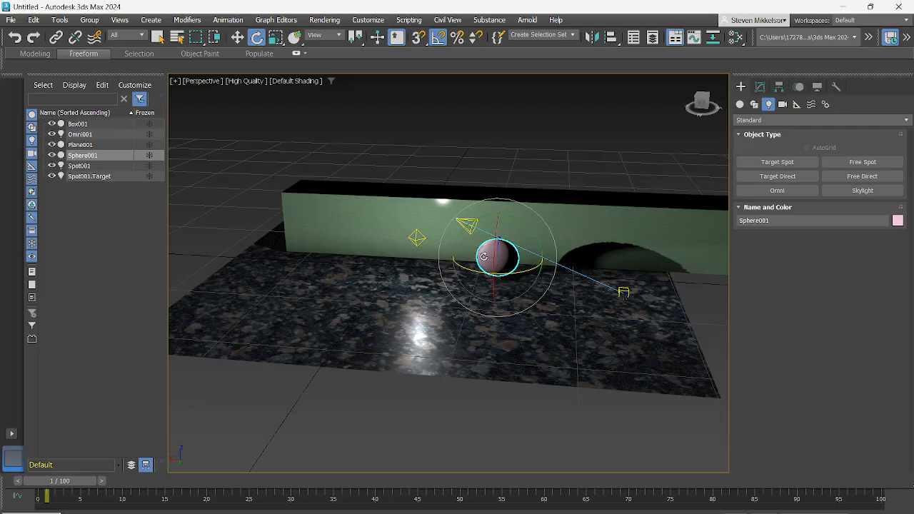
{"action": "scroll", "coordinate": [483, 257], "scroll_direction": "up", "scroll_amount": 2}
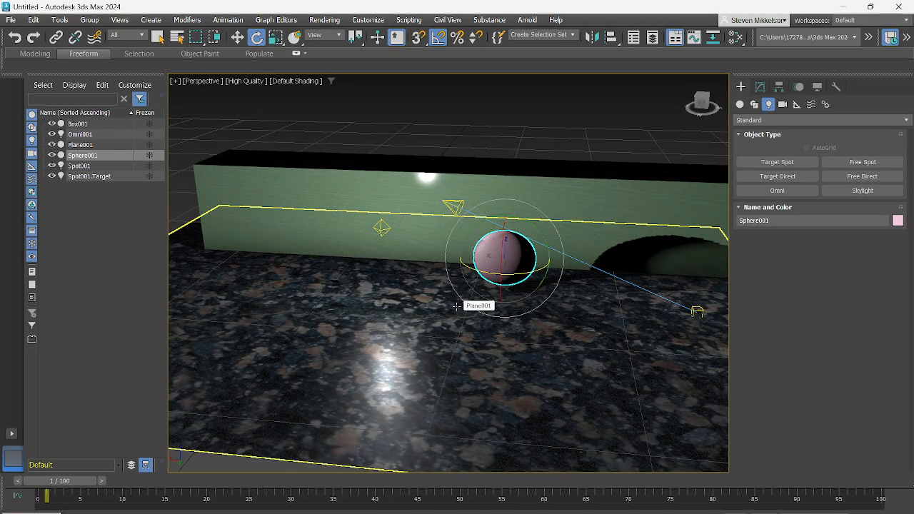
{"action": "scroll", "coordinate": [408, 288], "scroll_direction": "down", "scroll_amount": 2}
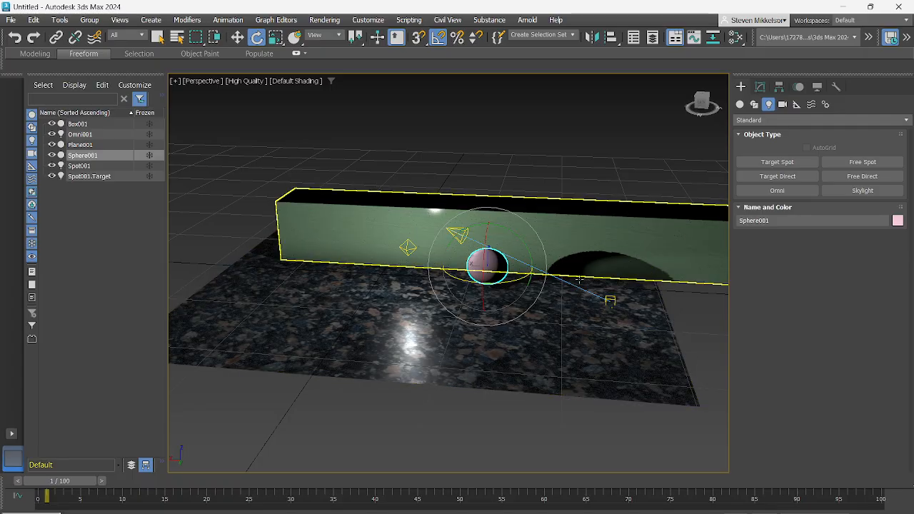
- Create a standard Free camera at the plane's front edge, opposite the box
{"action": "left_click", "coordinate": [783, 104]}
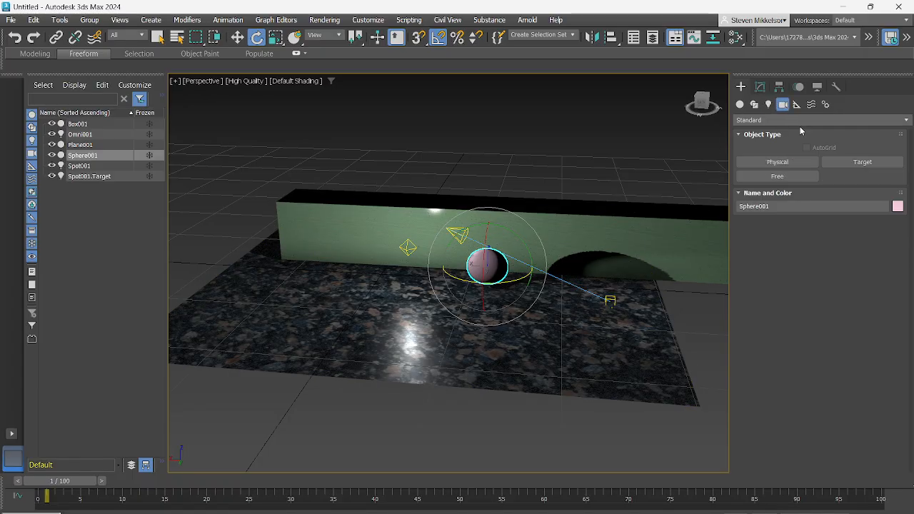
{"action": "left_click", "coordinate": [799, 121]}
{"action": "left_click", "coordinate": [798, 121]}
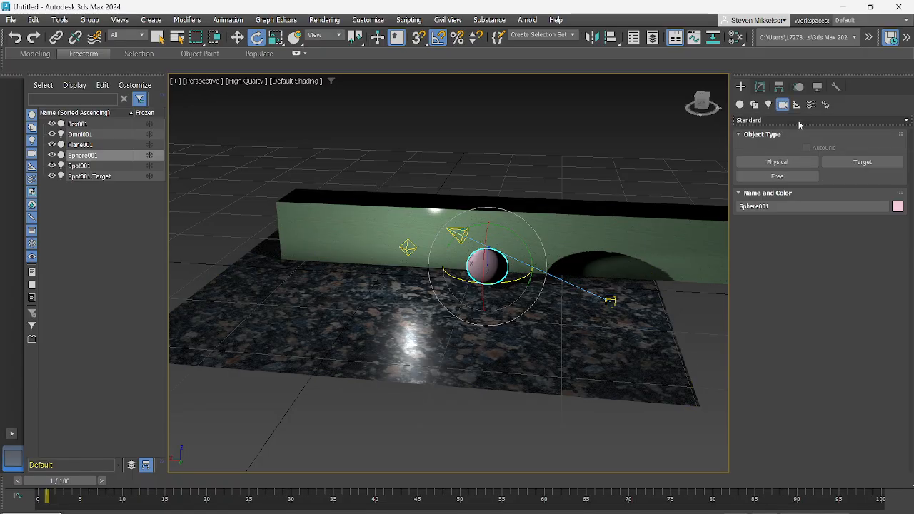
{"action": "left_click", "coordinate": [785, 179]}
{"action": "mouse_move", "coordinate": [435, 406]}
{"action": "left_mouse_down"}
{"action": "mouse_move", "coordinate": [412, 395]}
{"action": "mouse_move", "coordinate": [429, 394]}
{"action": "left_mouse_up"}
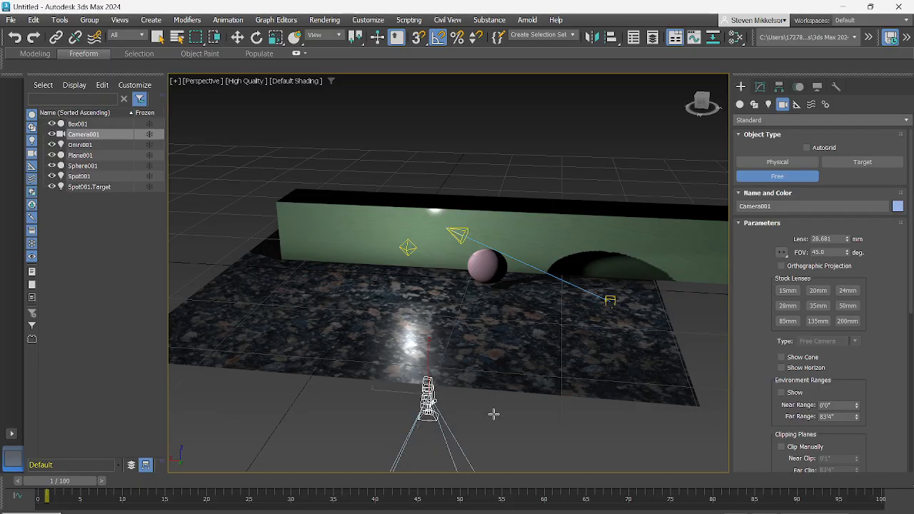
- Rotate the camera to face the box and move it back away from the plane
{"action": "key", "text": "e"}
{"action": "left_click_drag", "start_coordinate": [427, 412], "coordinate": [415, 430]}
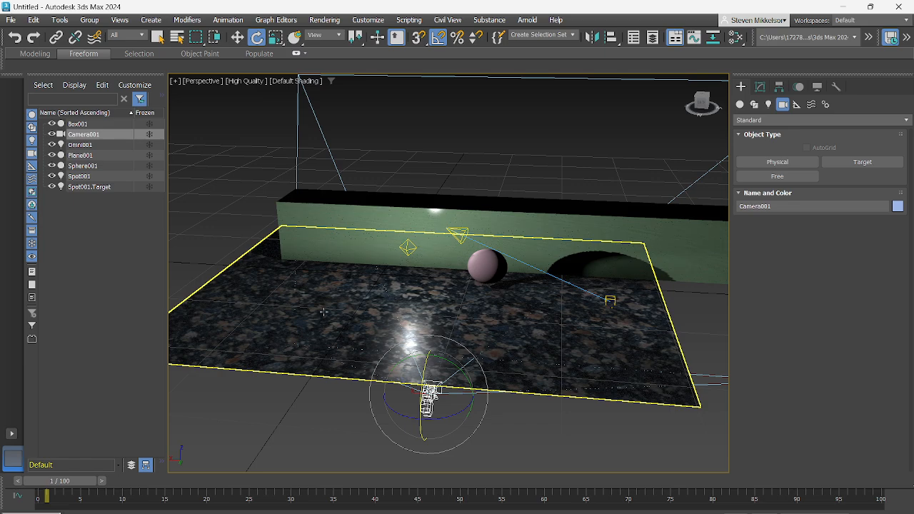
{"action": "key", "text": "w"}
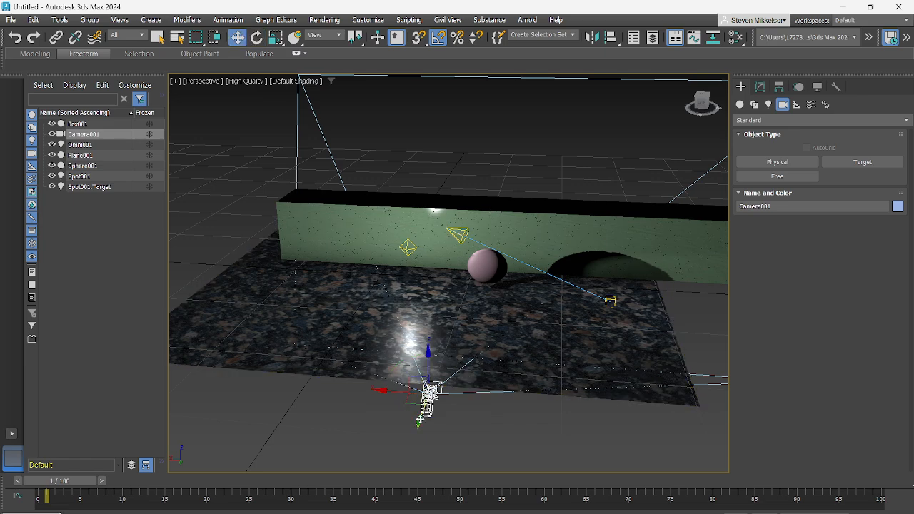
{"action": "left_click_drag", "start_coordinate": [414, 420], "coordinate": [393, 480]}
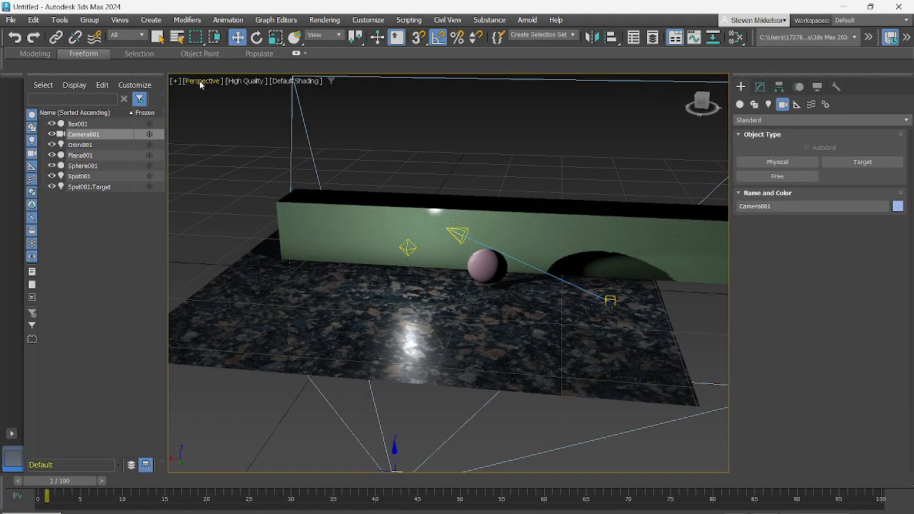
- Switch to the four-viewport layout and set the wireframe Perspective viewport to show Camera001
{"action": "key", "text": "alt+w"}
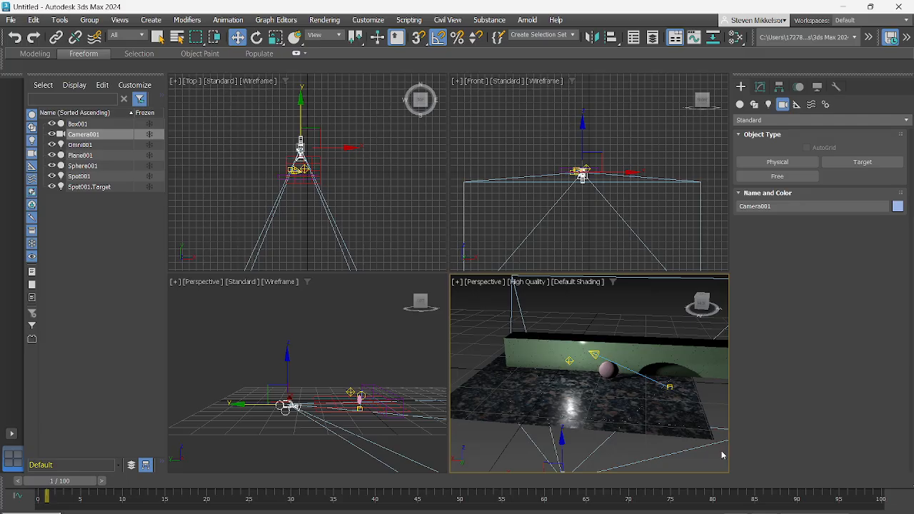
{"action": "left_click", "coordinate": [315, 343]}
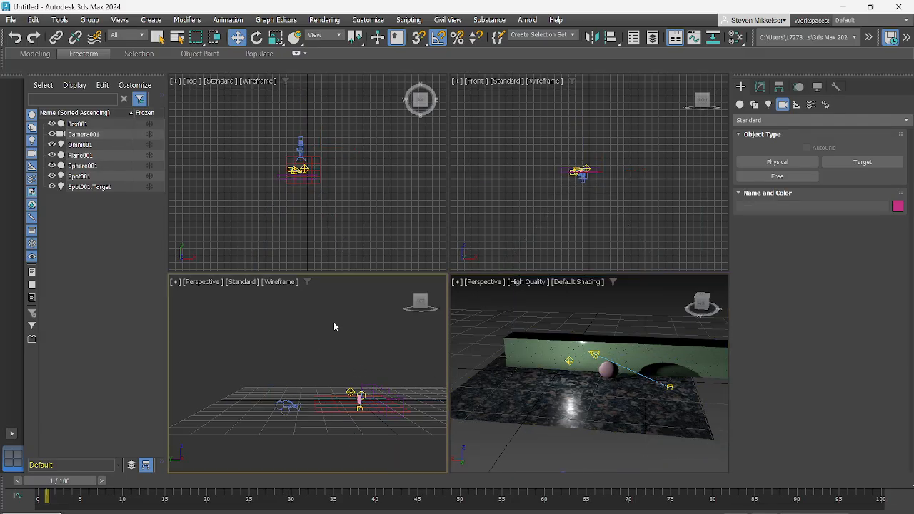
{"action": "left_click", "coordinate": [207, 283]}
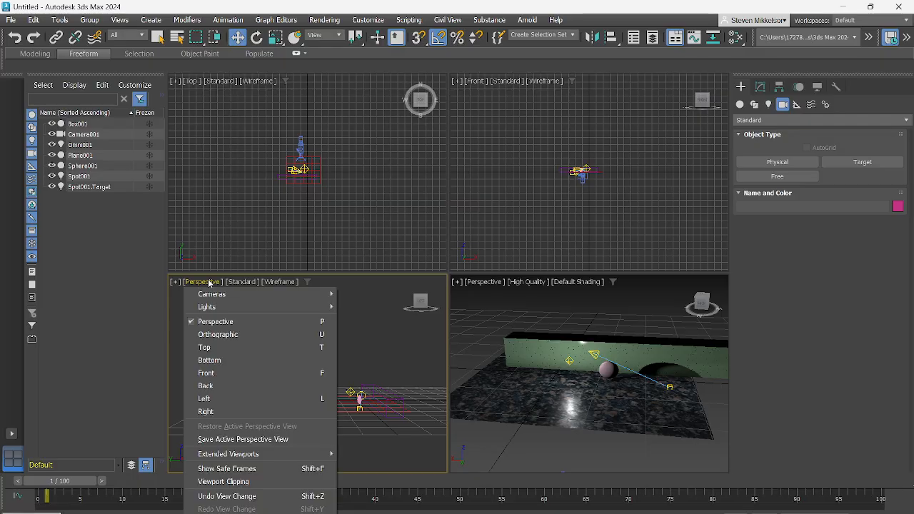
{"action": "mouse_move", "coordinate": [217, 293]}
{"action": "left_click", "coordinate": [395, 293]}
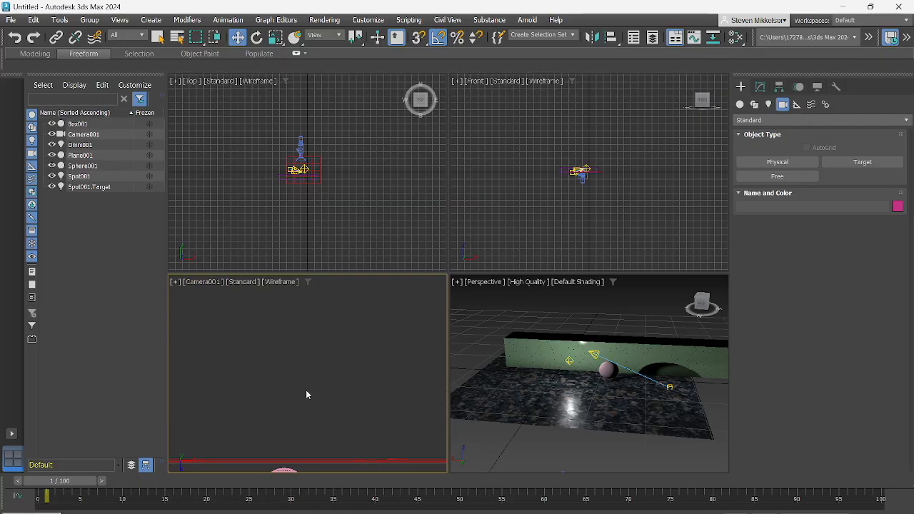
- Pan the Camera001 view, and move the box back away from the sphere
{"action": "mouse_move", "coordinate": [310, 397]}
{"action": "middle_mouse_down"}
{"action": "mouse_move", "coordinate": [311, 415]}
{"action": "mouse_move", "coordinate": [333, 402]}
{"action": "mouse_move", "coordinate": [296, 407]}
{"action": "mouse_move", "coordinate": [302, 412]}
{"action": "mouse_move", "coordinate": [303, 393]}
{"action": "middle_mouse_up"}
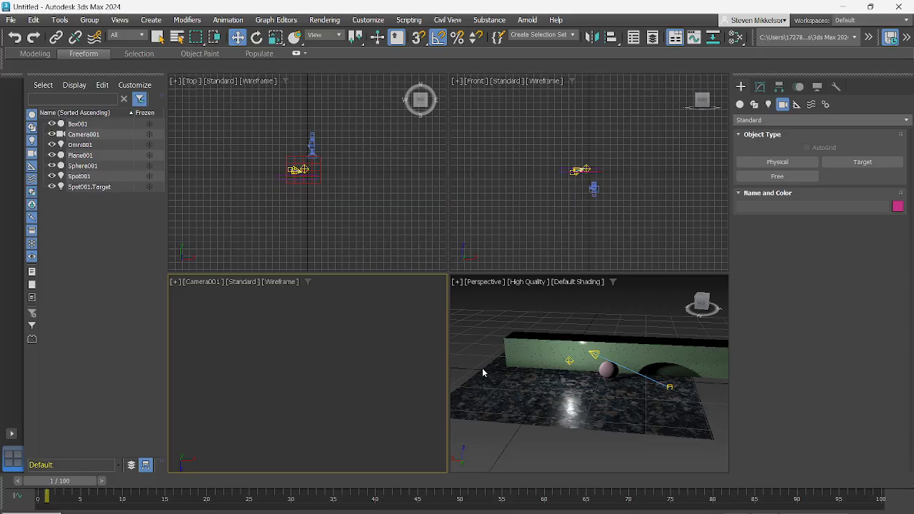
{"action": "left_click", "coordinate": [547, 351]}
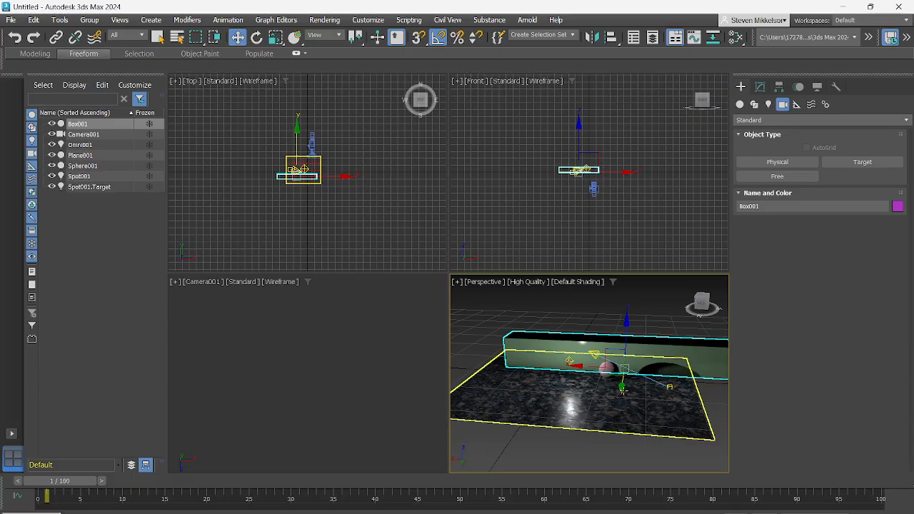
{"action": "mouse_move", "coordinate": [623, 390]}
{"action": "left_mouse_down"}
{"action": "mouse_move", "coordinate": [623, 400]}
{"action": "mouse_move", "coordinate": [624, 383]}
{"action": "left_mouse_up"}
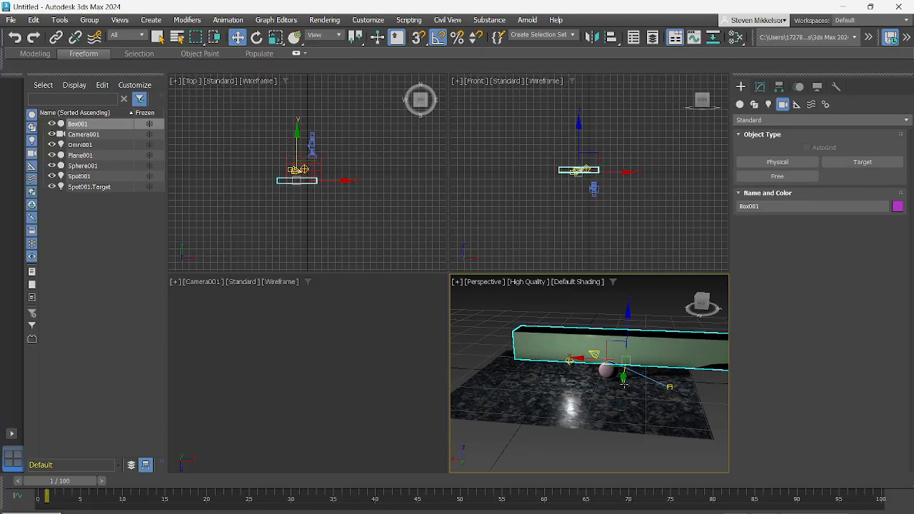
- Select Camera001, raise it above the plane, and shift it sideways and in height until the sphere is in its view
{"action": "left_click", "coordinate": [93, 135]}
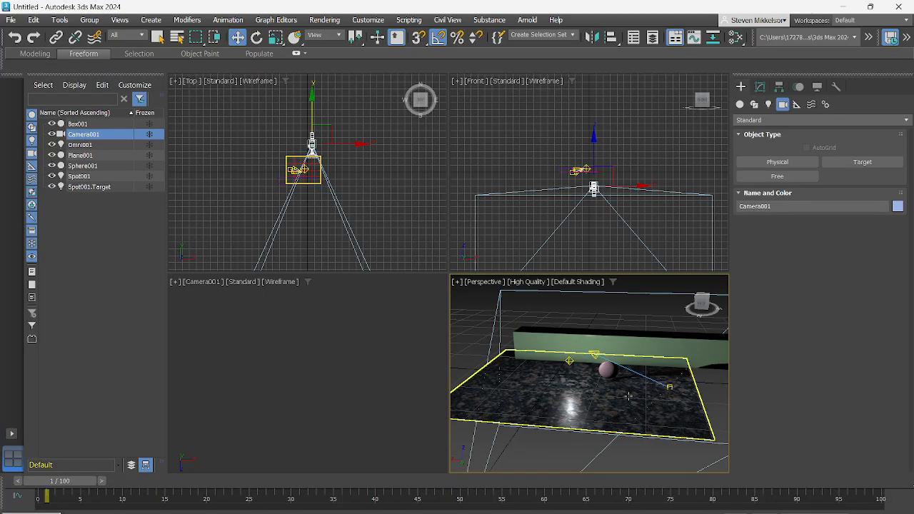
{"action": "scroll", "coordinate": [572, 410], "scroll_direction": "down", "scroll_amount": 5}
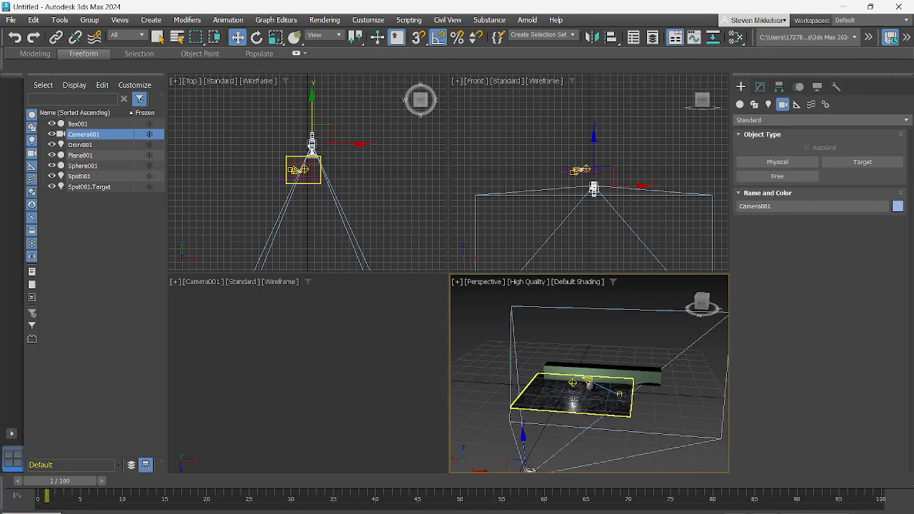
{"action": "left_click_drag", "start_coordinate": [525, 437], "coordinate": [536, 355]}
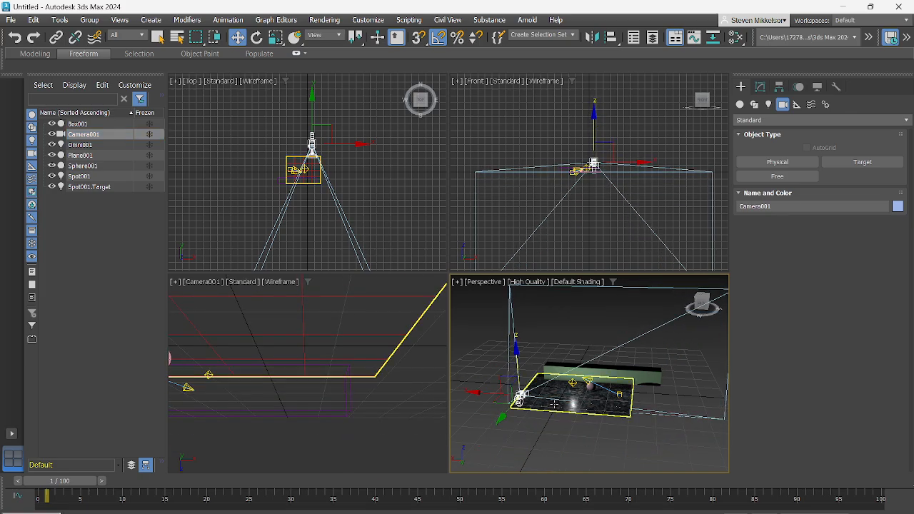
{"action": "left_click_drag", "start_coordinate": [480, 392], "coordinate": [546, 404]}
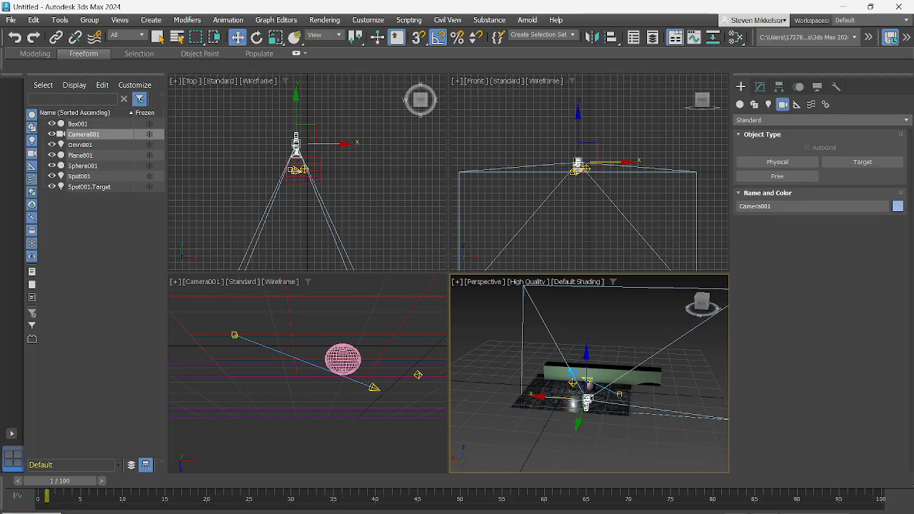
{"action": "mouse_move", "coordinate": [587, 366]}
{"action": "left_mouse_down"}
{"action": "mouse_move", "coordinate": [592, 414]}
{"action": "mouse_move", "coordinate": [594, 375]}
{"action": "left_mouse_up"}
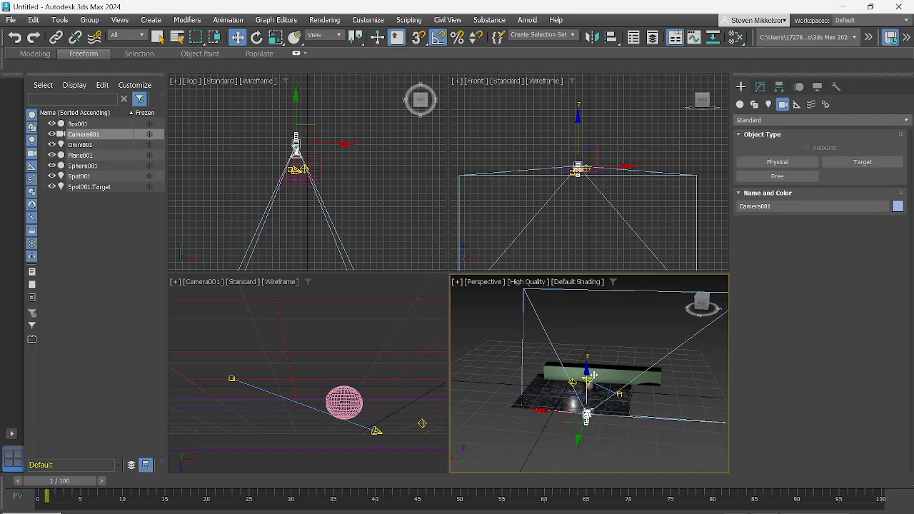
- Set the Camera001 viewport's display style to Default Shading and clear the camera selection
{"action": "left_click", "coordinate": [290, 284]}
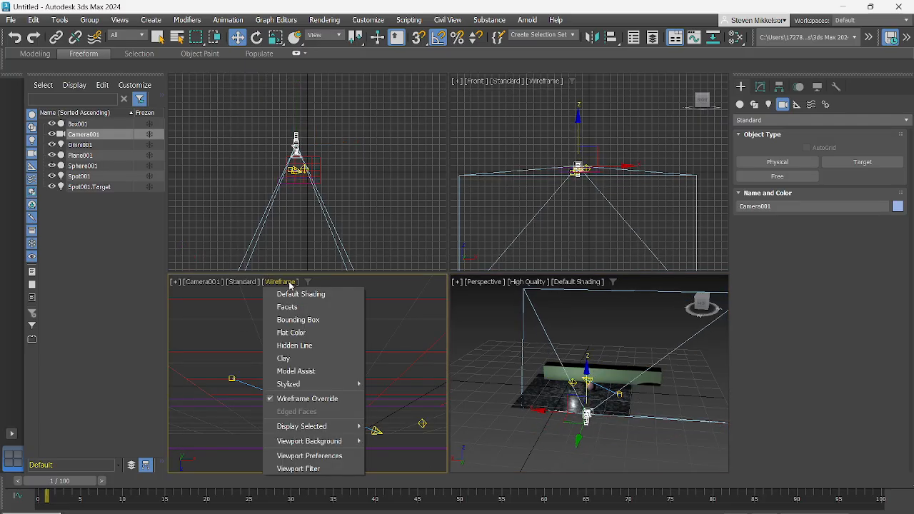
{"action": "left_click", "coordinate": [294, 293]}
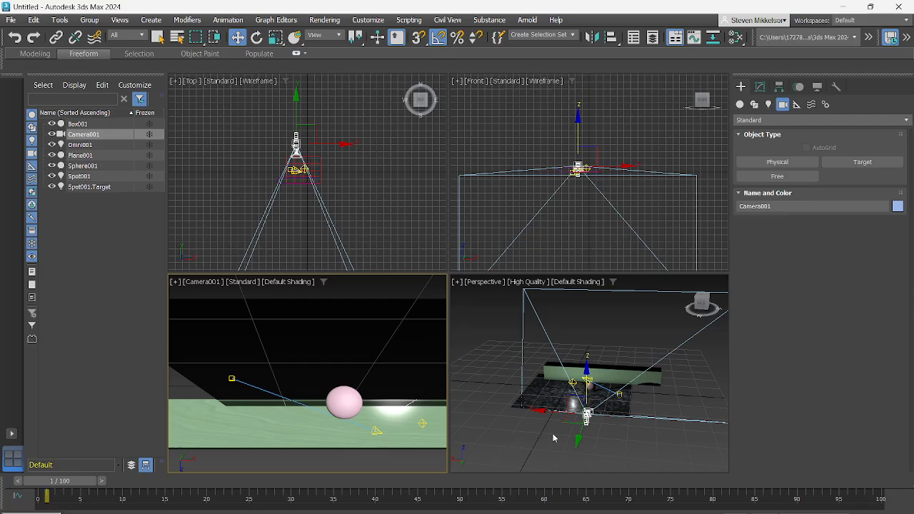
{"action": "left_click", "coordinate": [297, 395]}
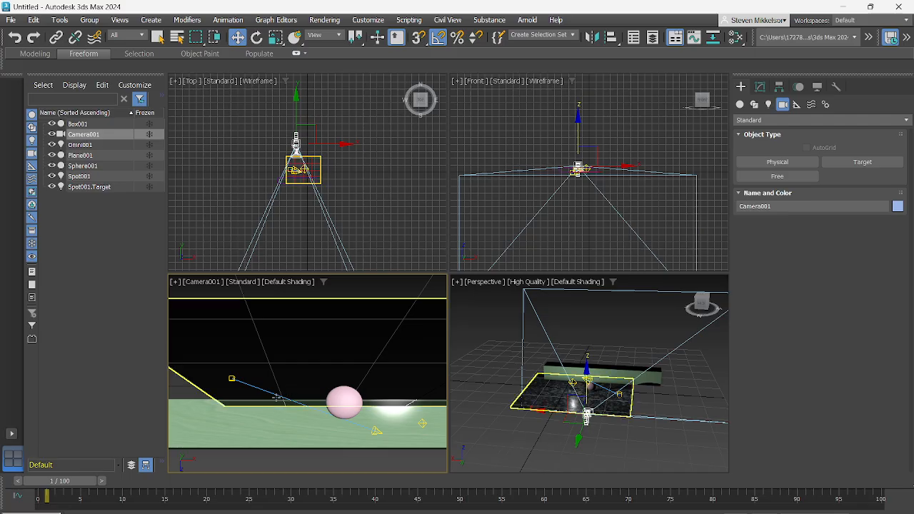
{"action": "left_click", "coordinate": [484, 361]}
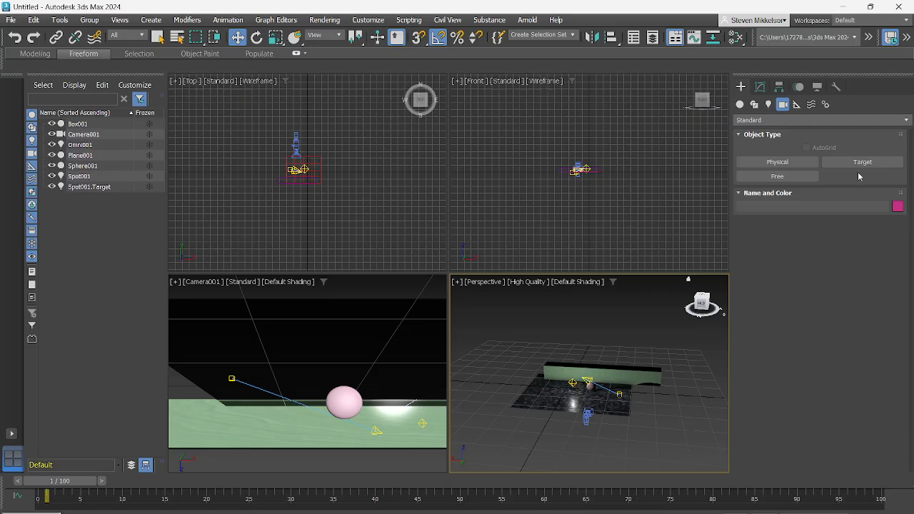
{"action": "left_click", "coordinate": [581, 390]}
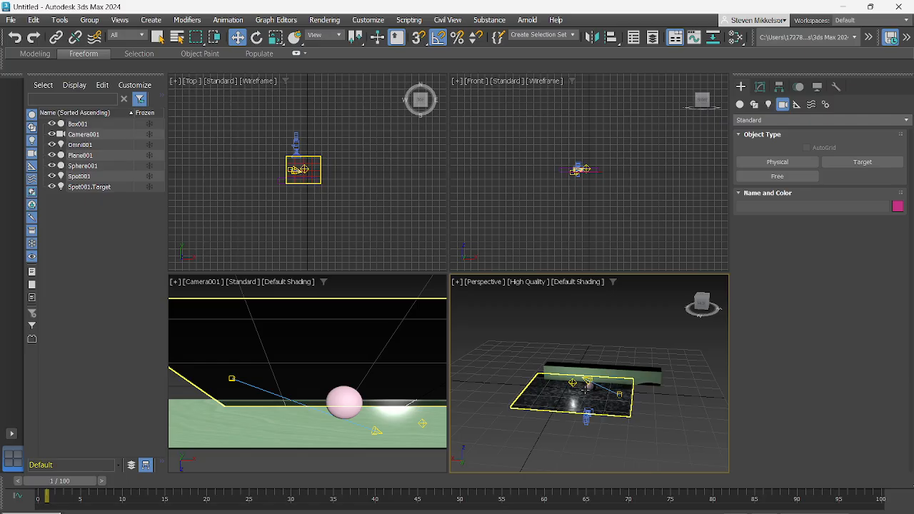
{"action": "left_click", "coordinate": [529, 336]}
{"action": "left_click", "coordinate": [93, 187]}
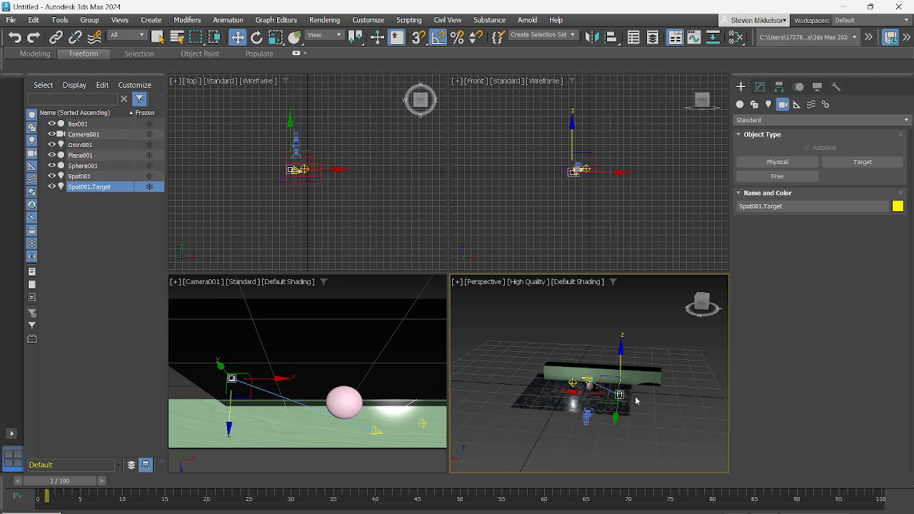
{"action": "left_click", "coordinate": [504, 391]}
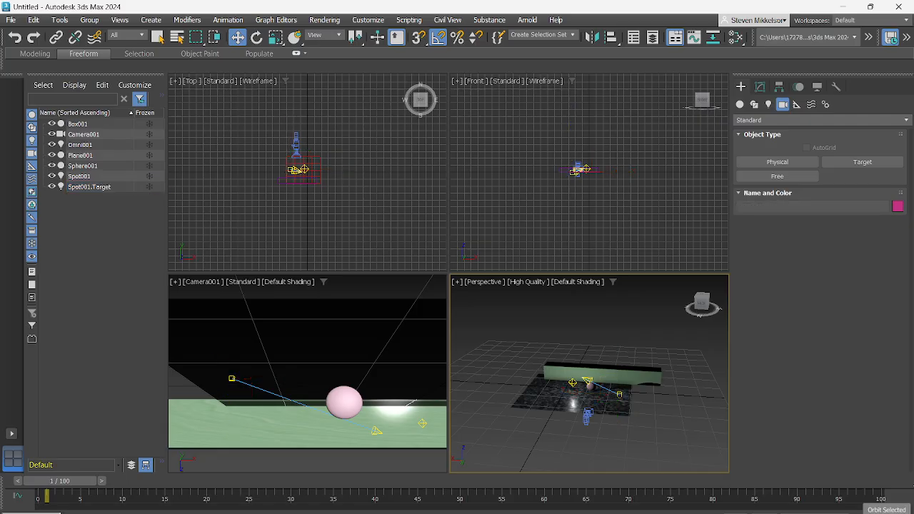
- In a maximized Perspective viewport, move the Spot001 target toward the plane's front edge and shift Spot001 along X away from the sphere
{"action": "left_click", "coordinate": [906, 513]}
{"action": "scroll", "coordinate": [454, 359], "scroll_direction": "up", "scroll_amount": 6}
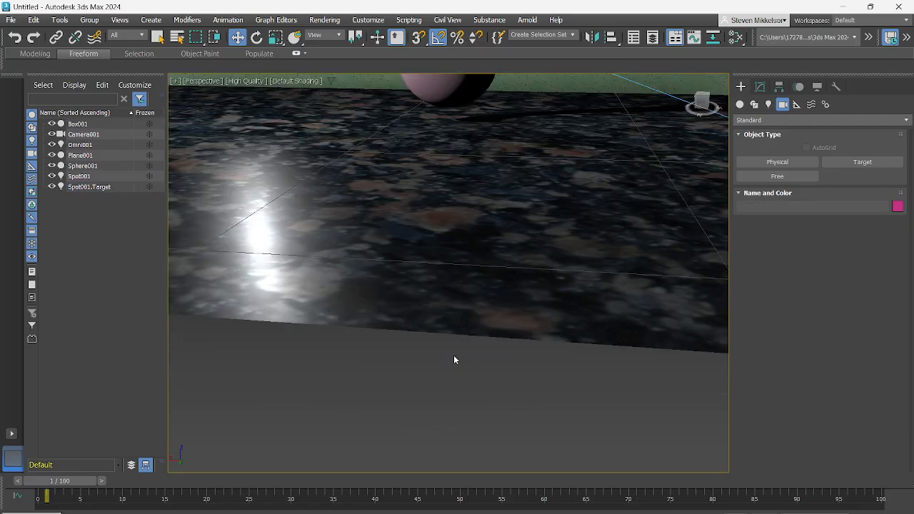
{"action": "scroll", "coordinate": [455, 359], "scroll_direction": "down", "scroll_amount": 3}
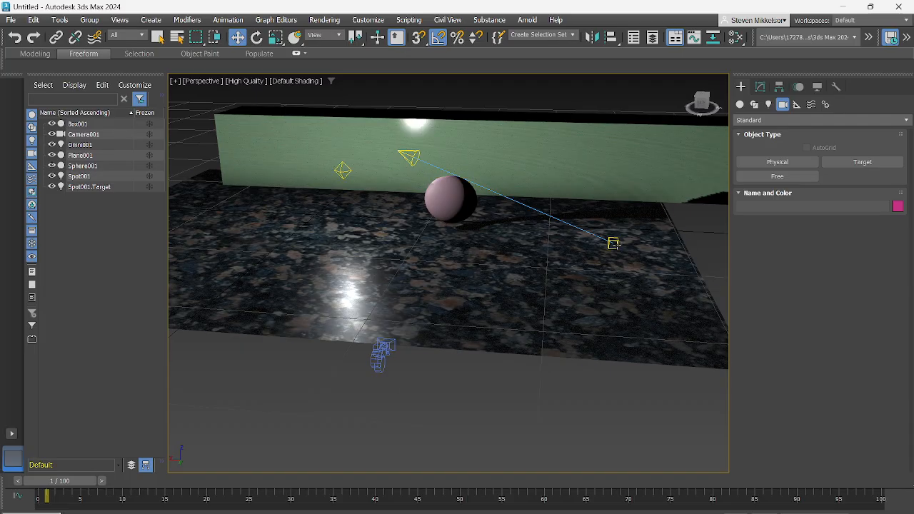
{"action": "left_click", "coordinate": [614, 242]}
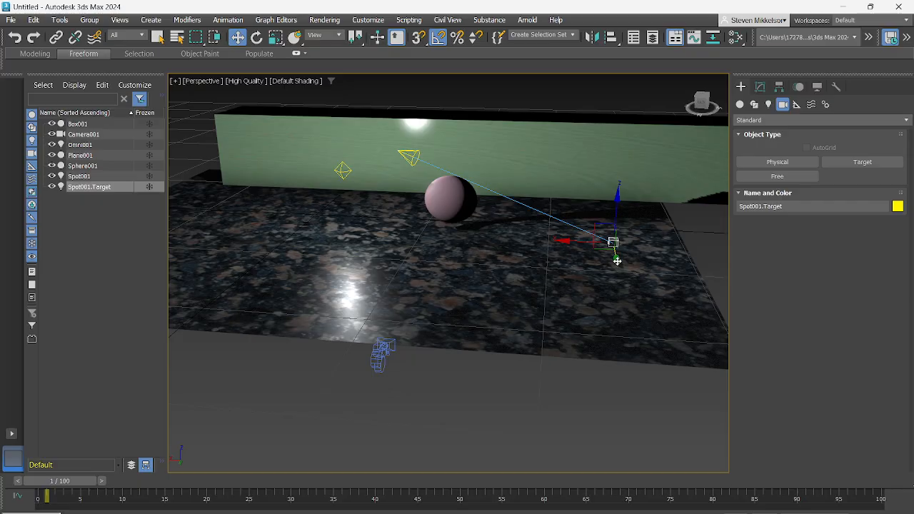
{"action": "left_click_drag", "start_coordinate": [616, 262], "coordinate": [588, 314]}
{"action": "left_click", "coordinate": [407, 156]}
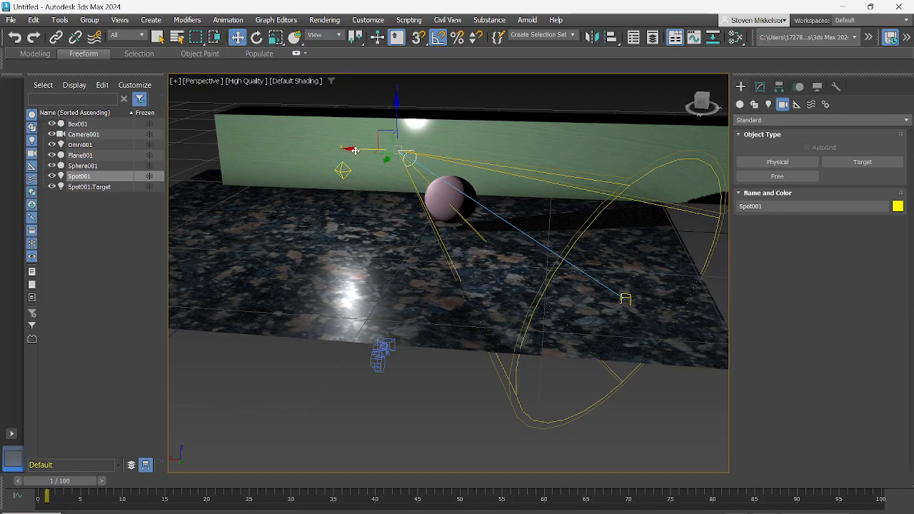
{"action": "left_click_drag", "start_coordinate": [353, 150], "coordinate": [309, 152]}
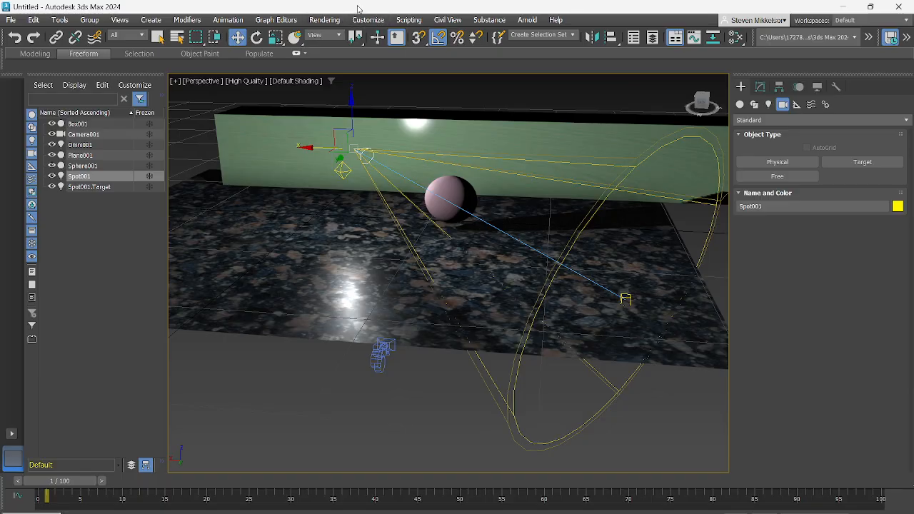
- Set the renderer to Quicksilver Hardware Renderer in Render Setup and render the Perspective view as a single frame
{"action": "left_click", "coordinate": [325, 20]}
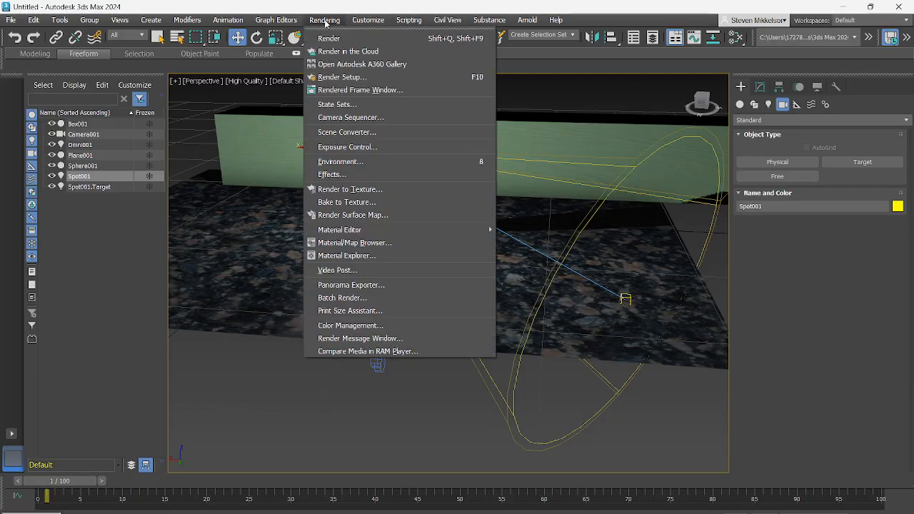
{"action": "left_click", "coordinate": [341, 77]}
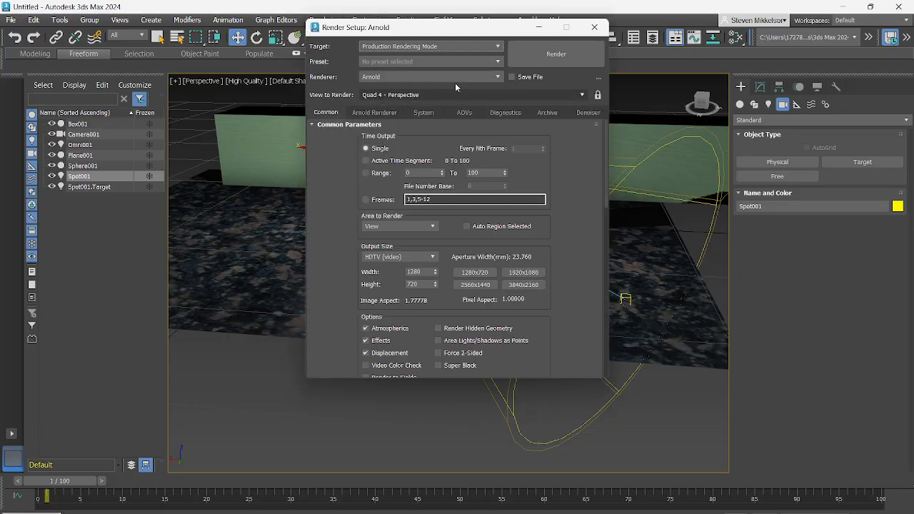
{"action": "left_click", "coordinate": [394, 77]}
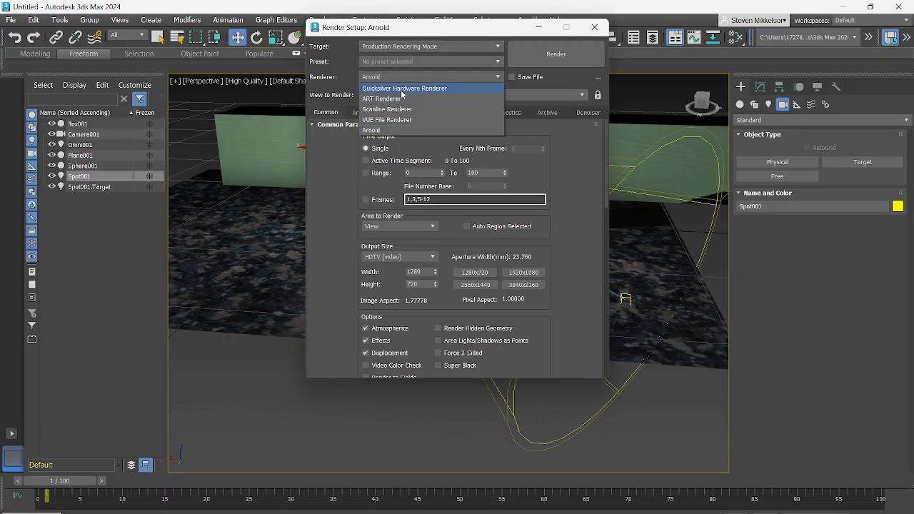
{"action": "left_click", "coordinate": [405, 89]}
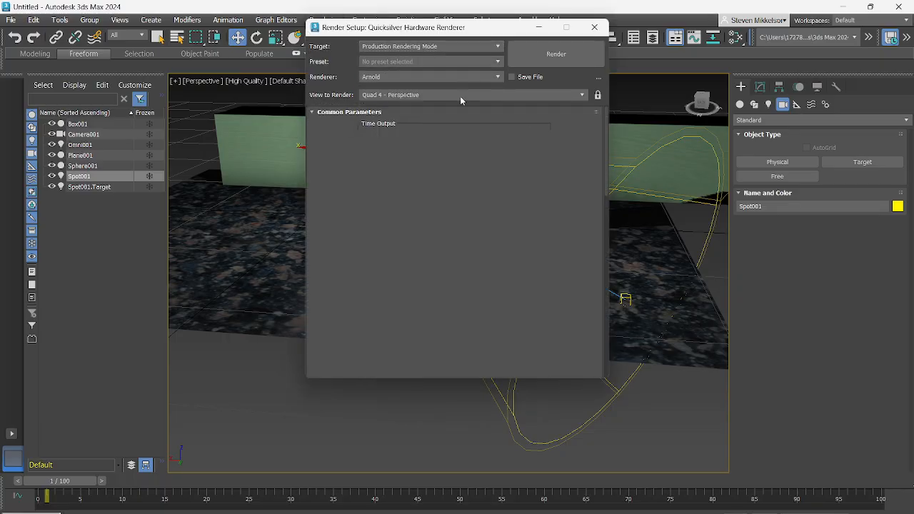
{"action": "left_click", "coordinate": [548, 55]}
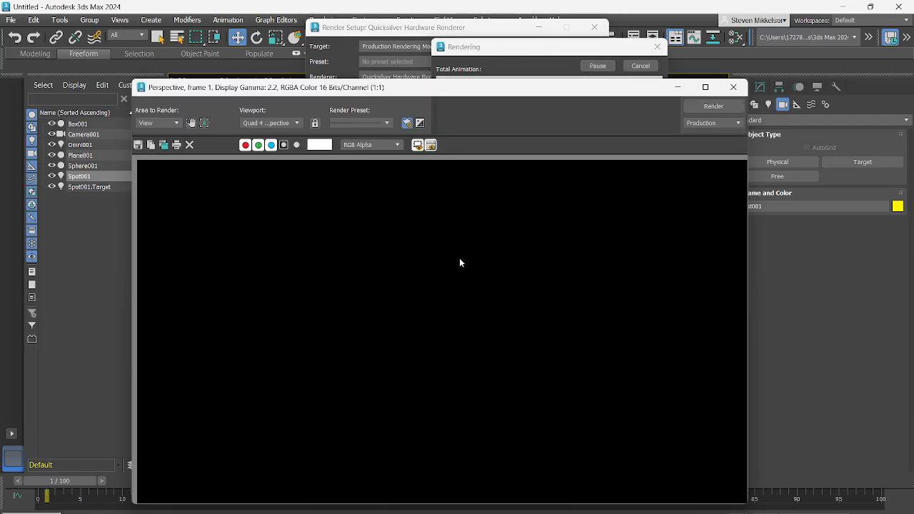